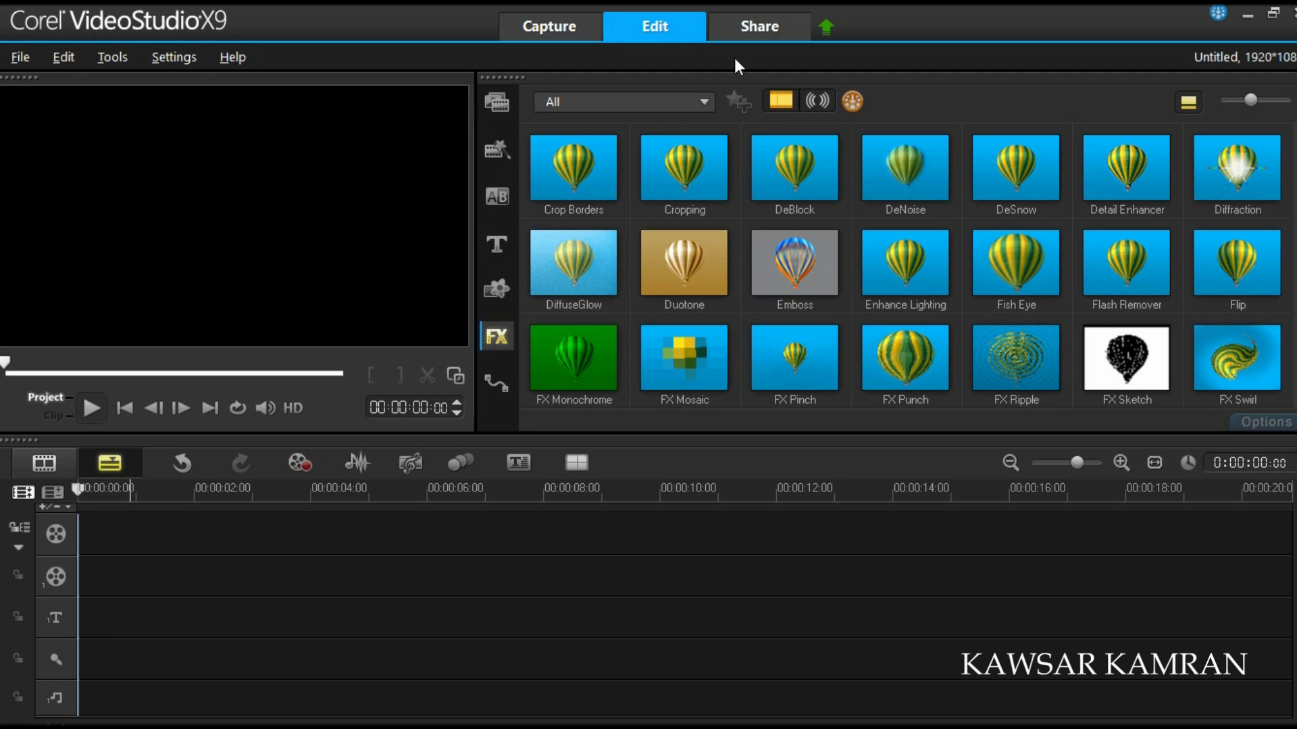
Step: Place the media library video "vid for tutorial.mp4" at the start of the main video track
{"action": "left_click", "coordinate": [497, 103]}
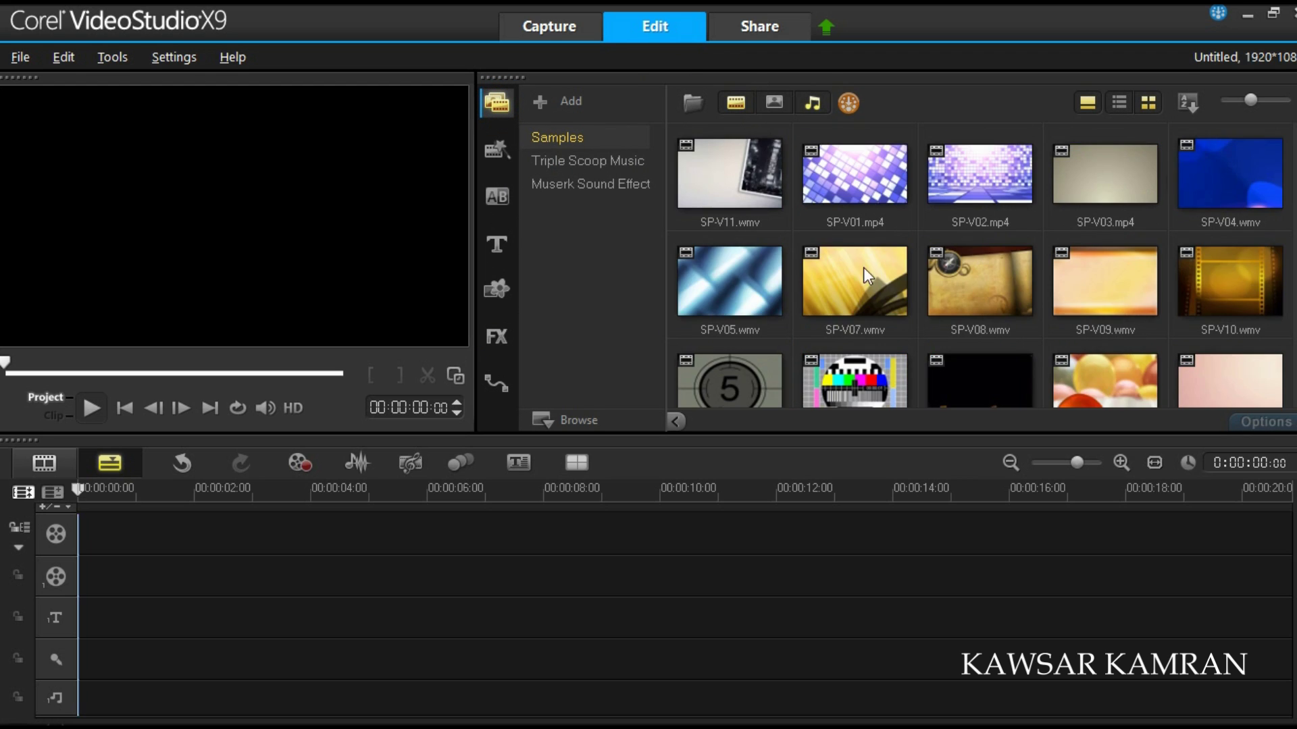
{"action": "scroll", "coordinate": [916, 308], "scroll_direction": "down", "scroll_amount": 10}
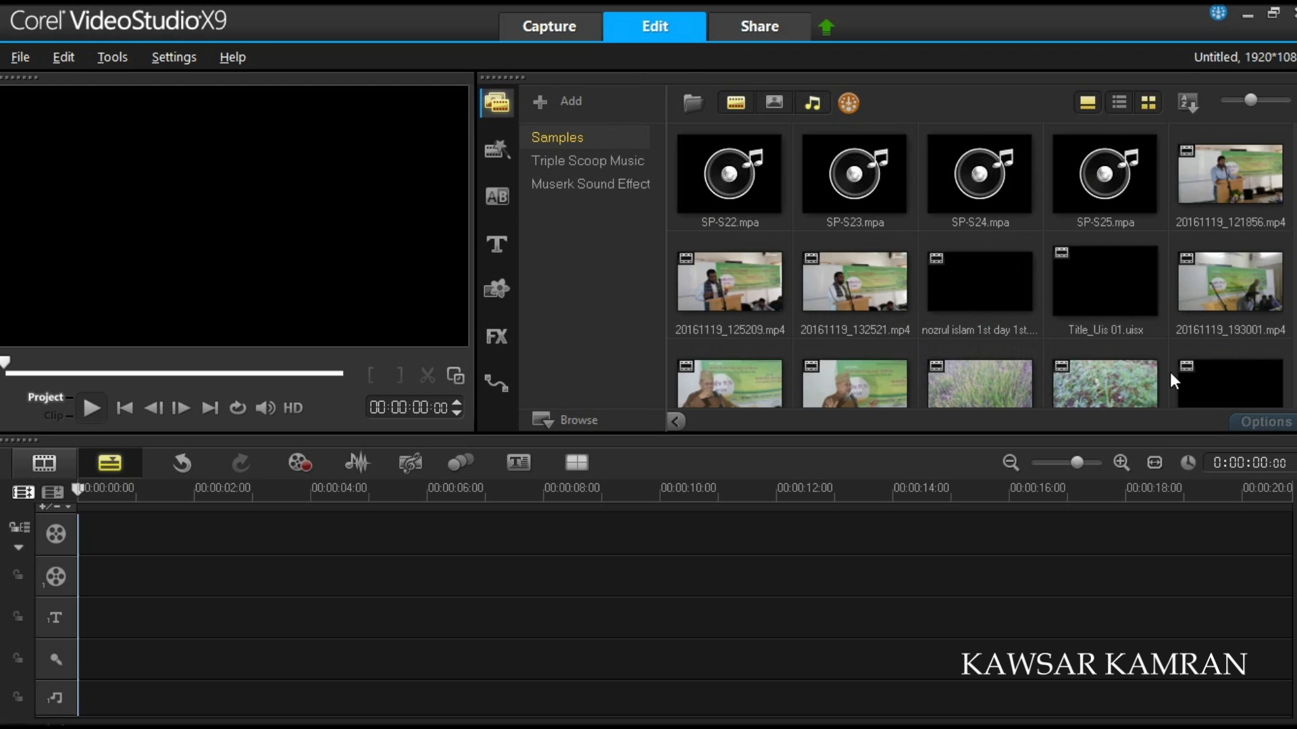
{"action": "scroll", "coordinate": [1148, 372], "scroll_direction": "down", "scroll_amount": 3}
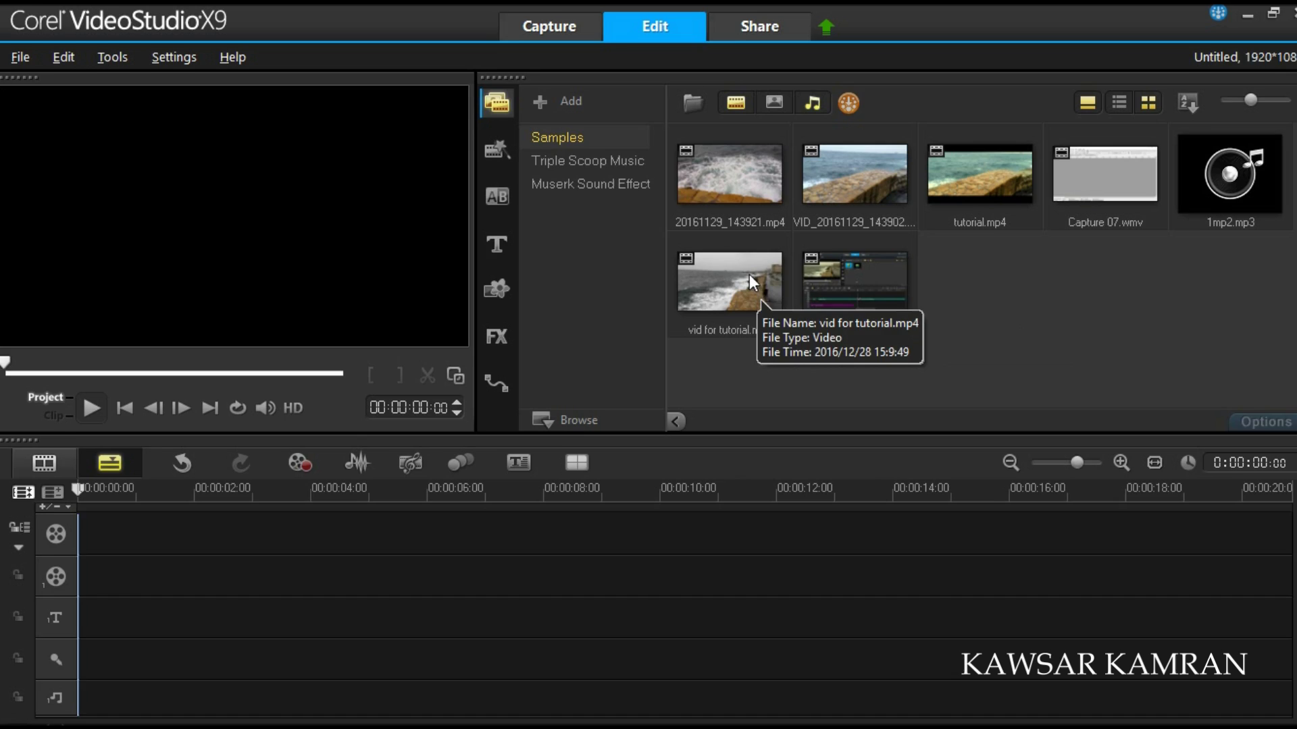
{"action": "left_click_drag", "start_coordinate": [749, 274], "coordinate": [159, 539]}
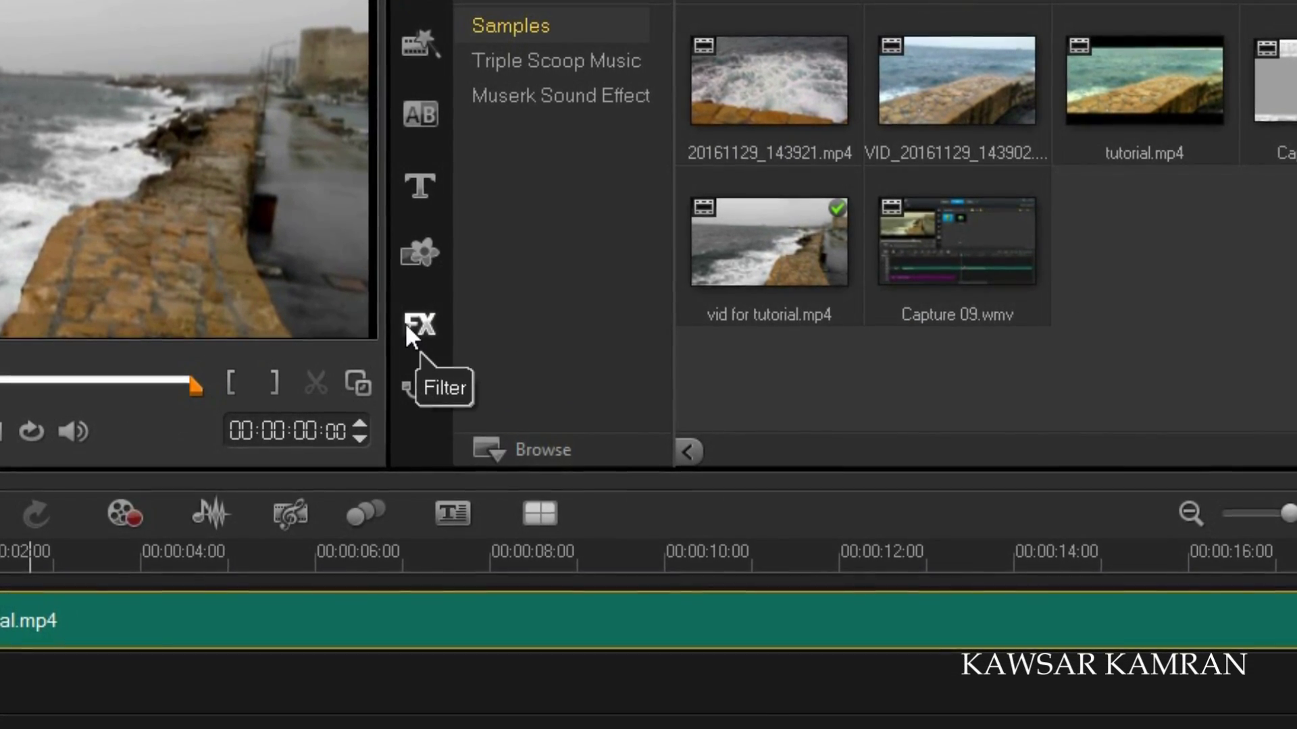
Step: Apply the Cropping video filter to the "vid for tutorial.mp4" clip
{"action": "left_click", "coordinate": [407, 325]}
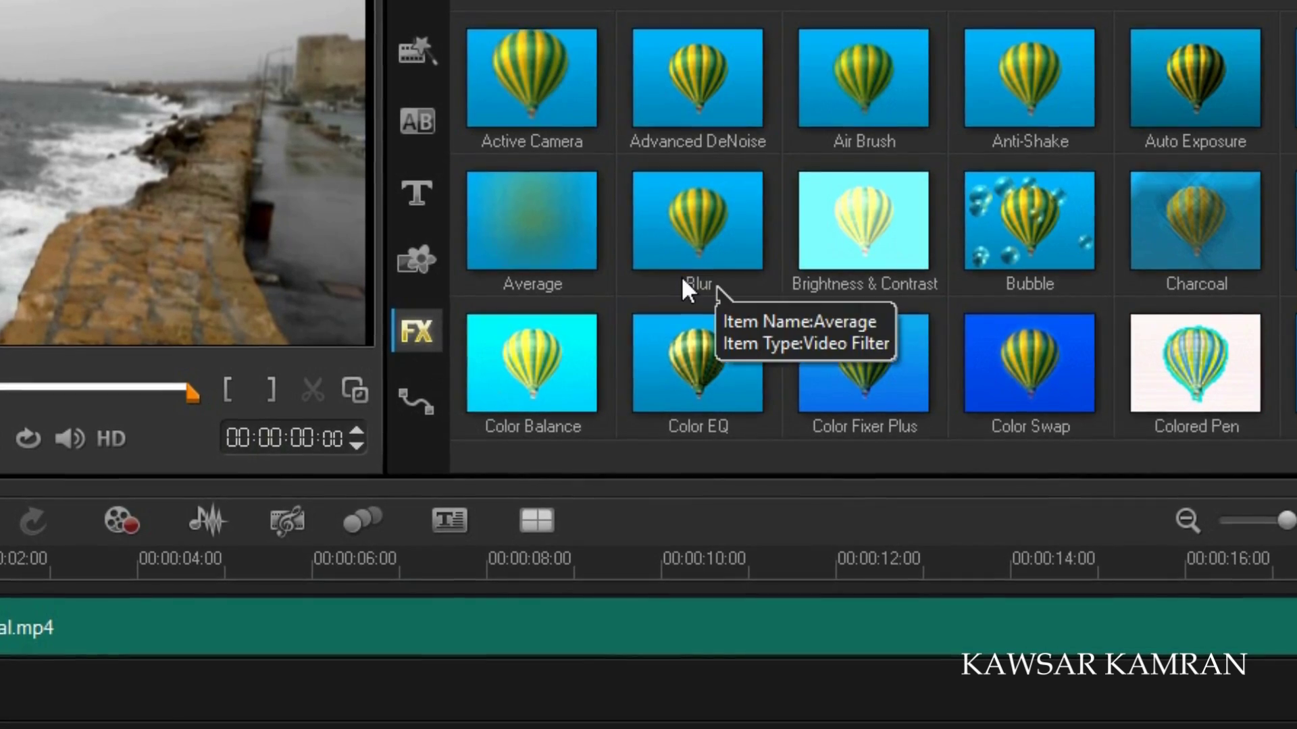
{"action": "scroll", "coordinate": [841, 217], "scroll_direction": "down", "scroll_amount": 2}
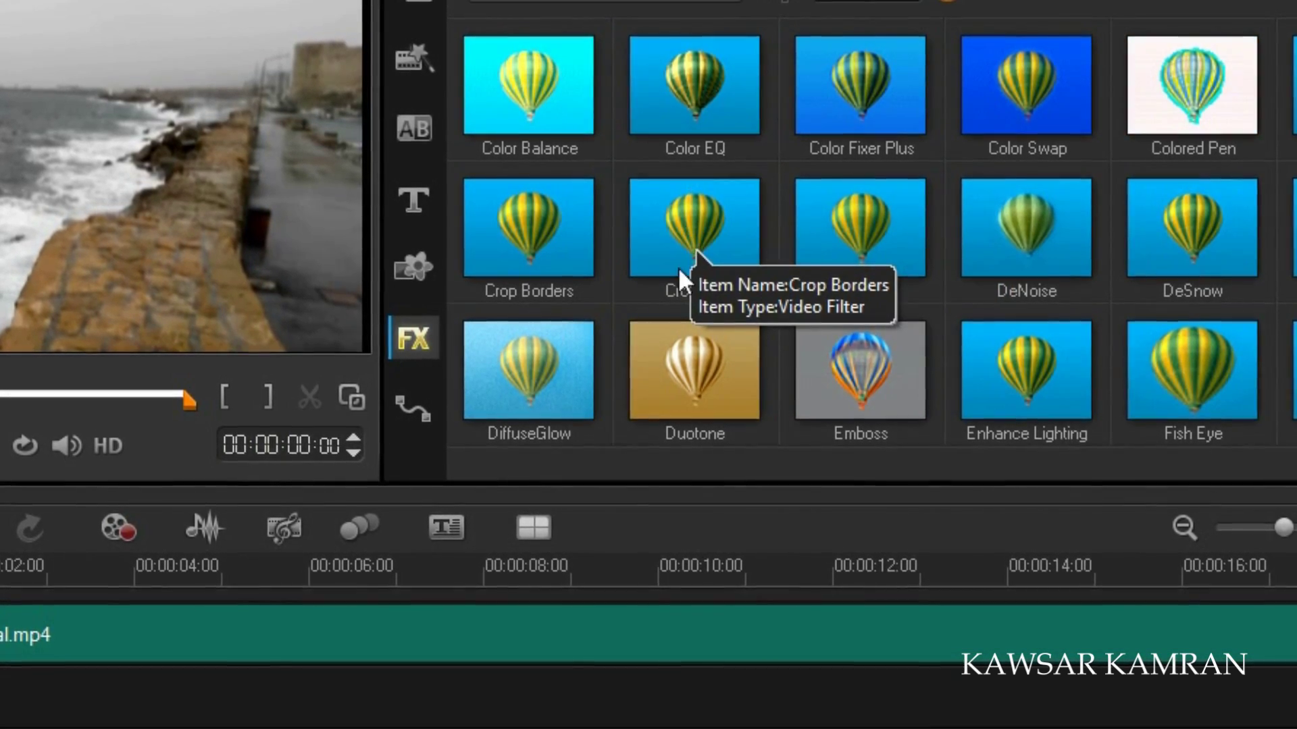
{"action": "left_click", "coordinate": [682, 233]}
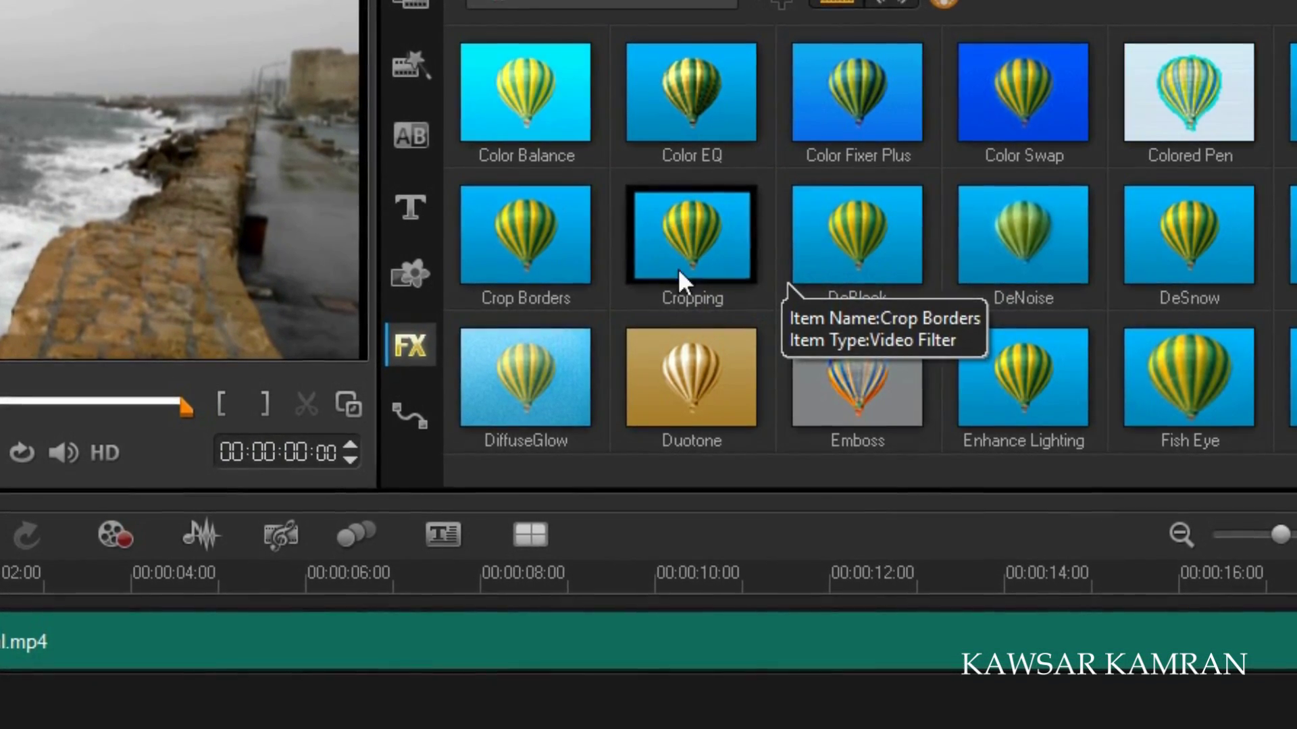
{"action": "left_click", "coordinate": [693, 217]}
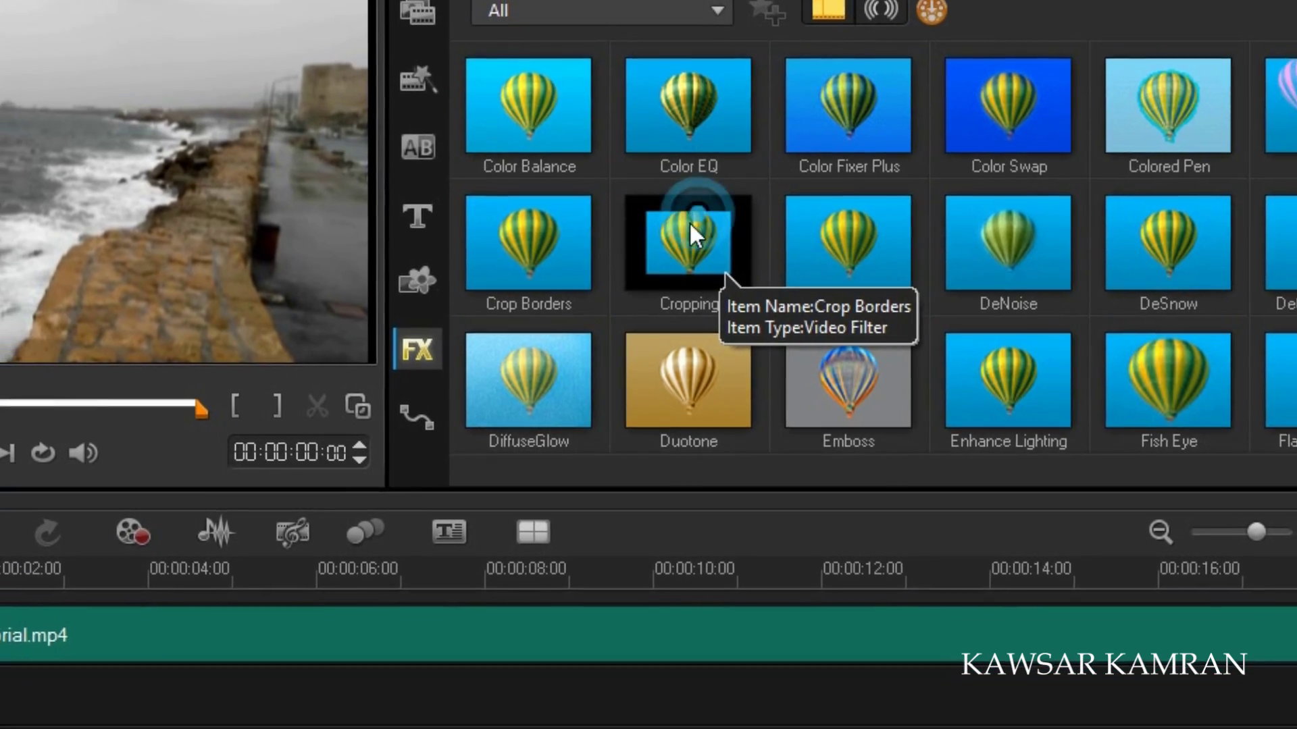
{"action": "left_click_drag", "start_coordinate": [689, 221], "coordinate": [171, 585]}
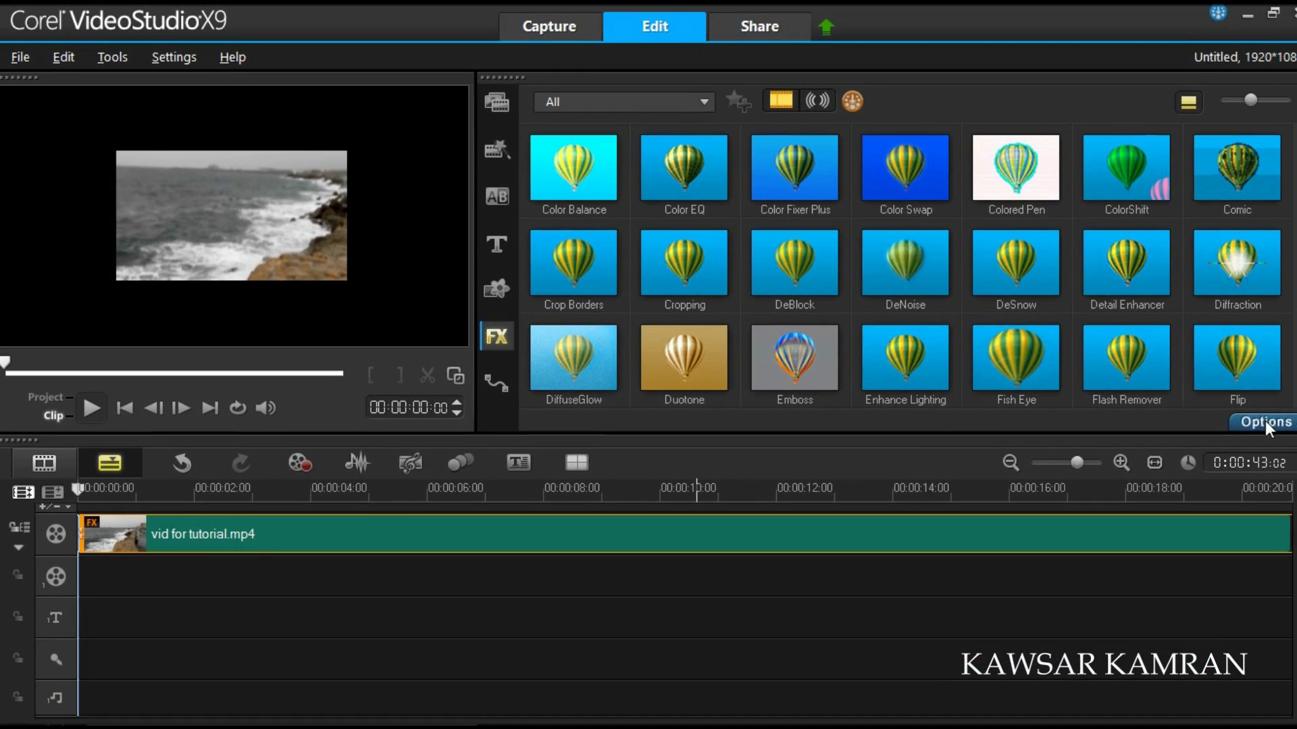
Step: Customize the Cropping filter with a width of 100% and a height of 75%
{"action": "left_click", "coordinate": [1266, 421]}
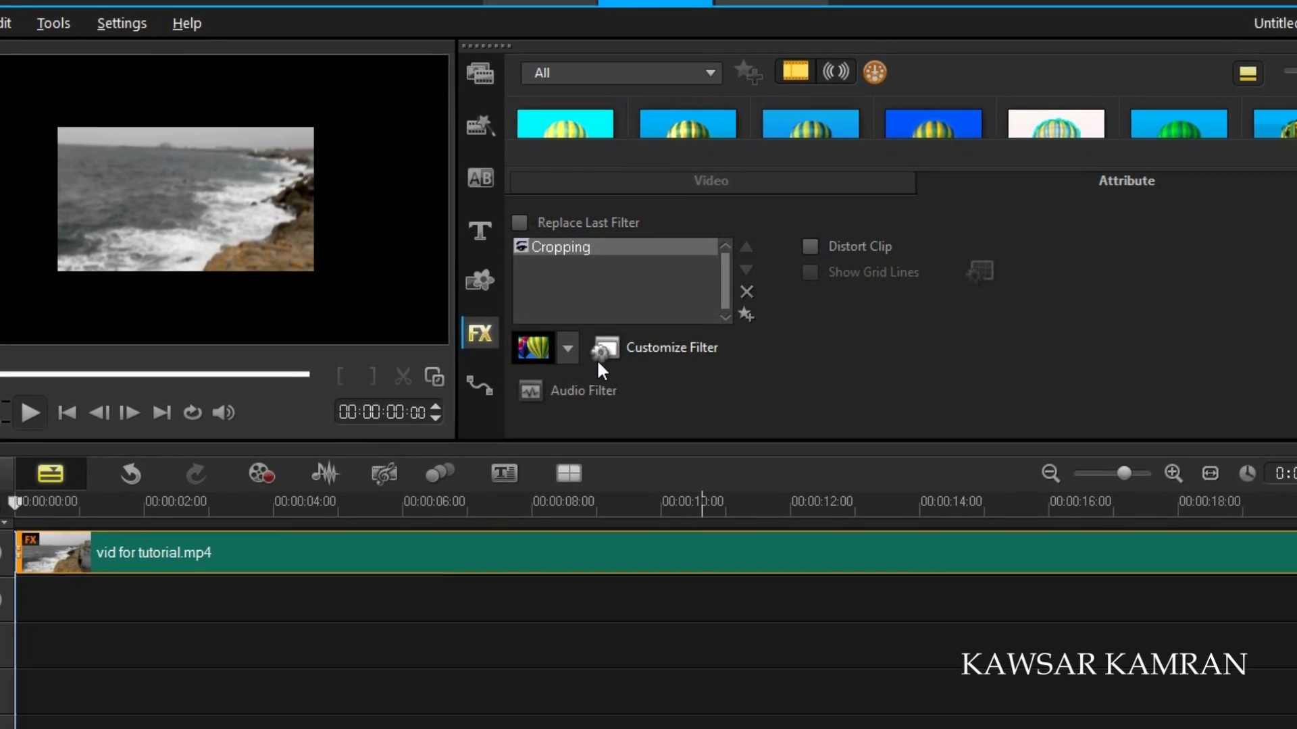
{"action": "left_click", "coordinate": [613, 350]}
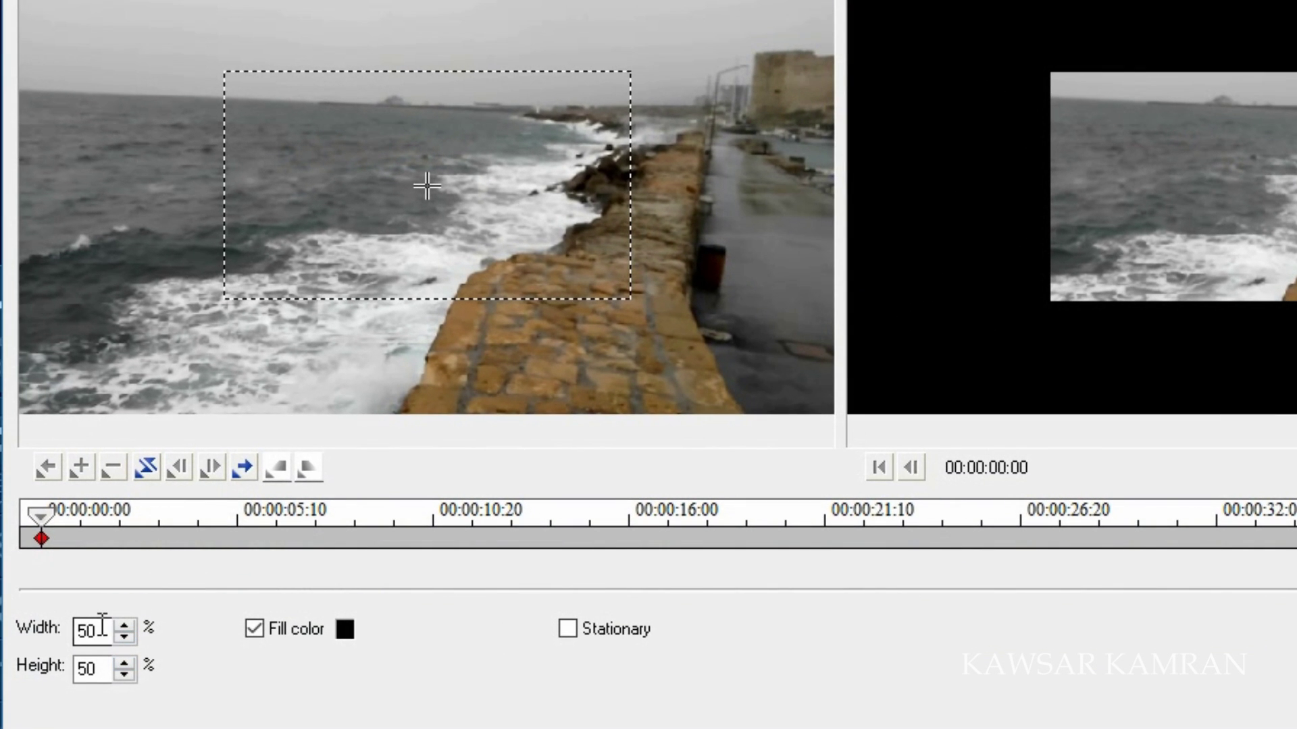
{"action": "double_click", "coordinate": [103, 629]}
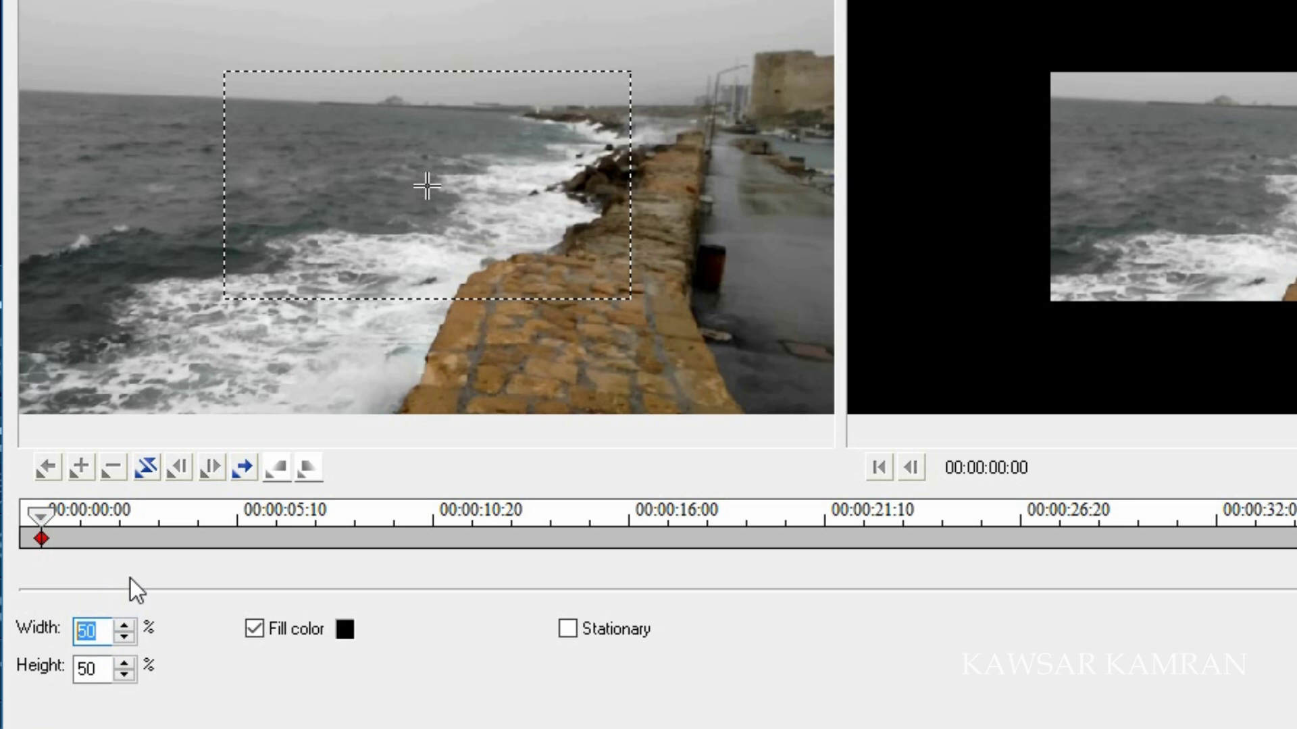
{"action": "type", "text": "100"}
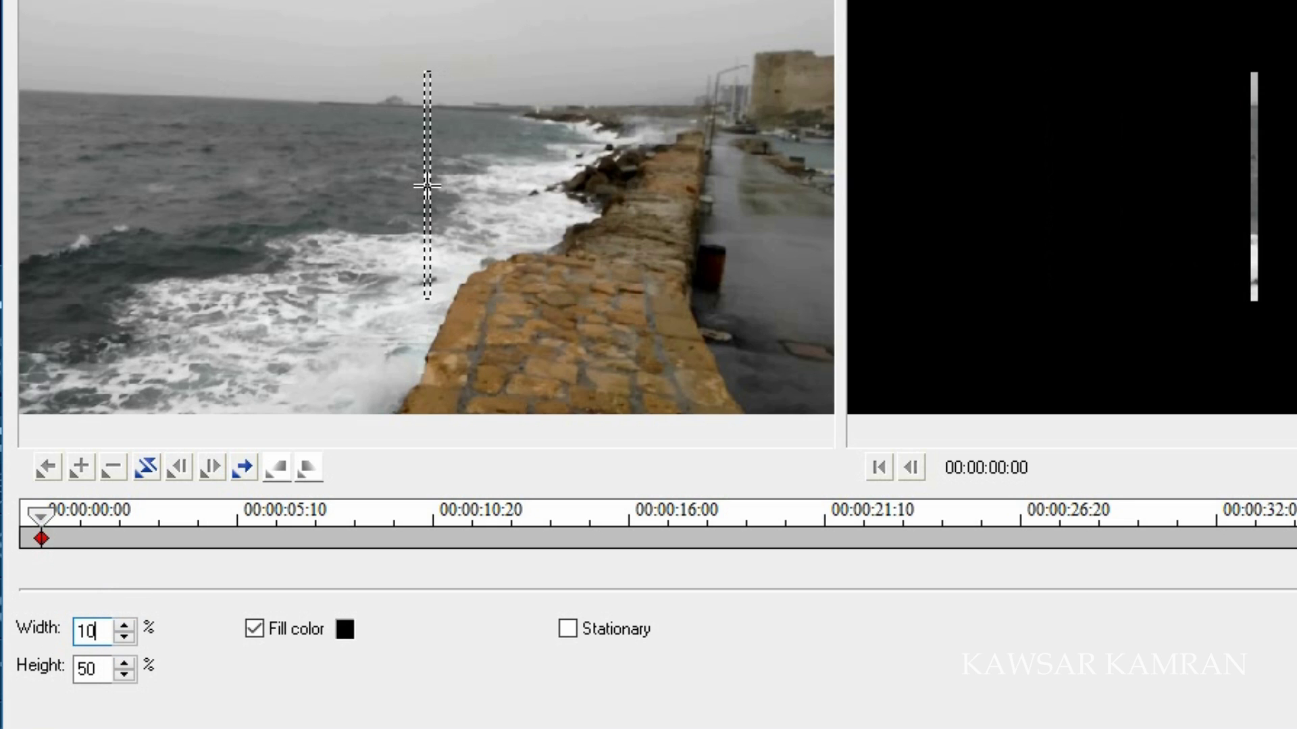
{"action": "double_click", "coordinate": [101, 672]}
{"action": "type", "text": "7"}
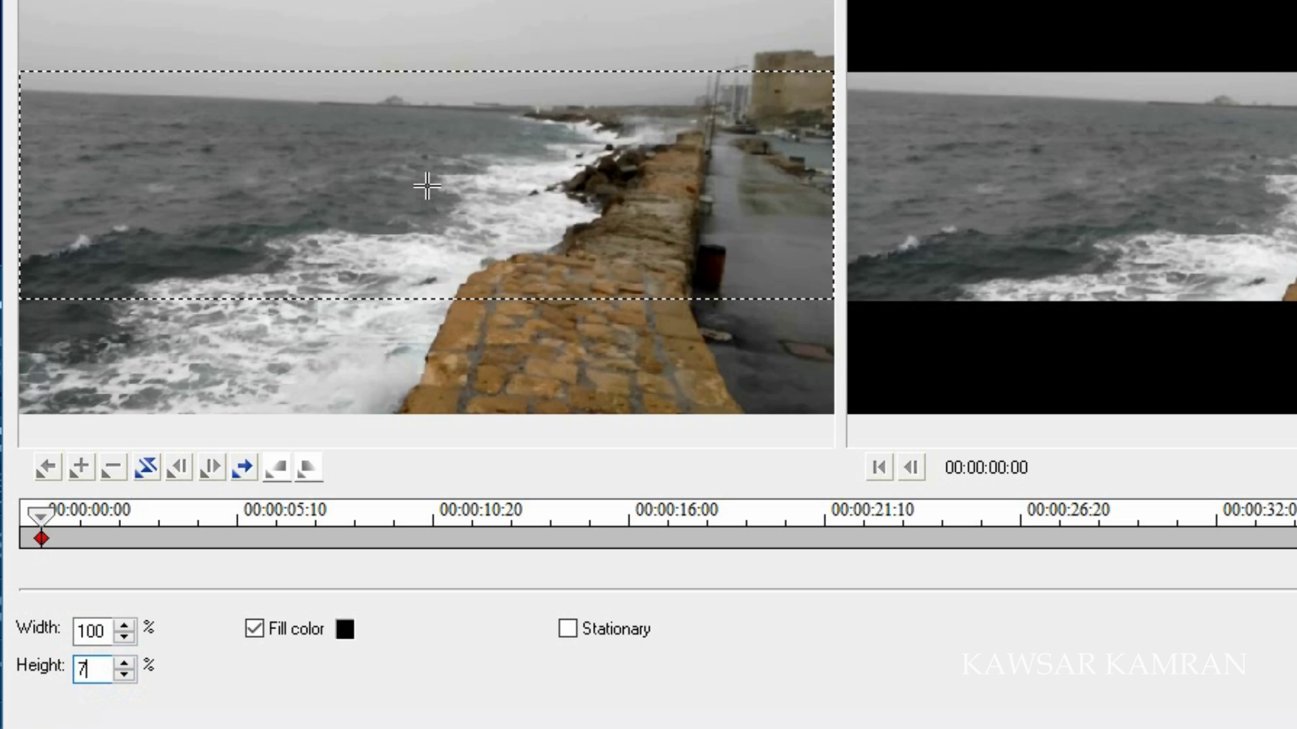
{"action": "type", "text": "5"}
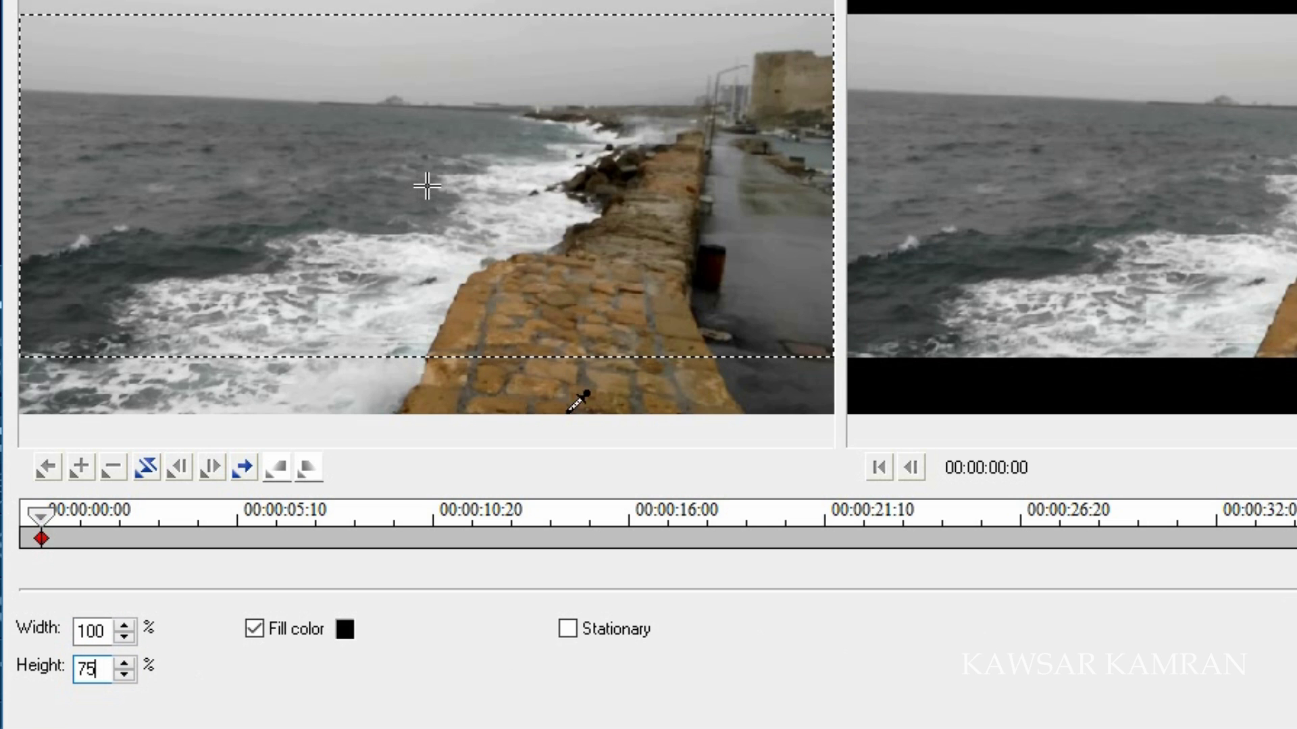
Step: Copy the first key frame's cropping settings to all key frames after it, accept them, and briefly play the clip
{"action": "right_click", "coordinate": [39, 541]}
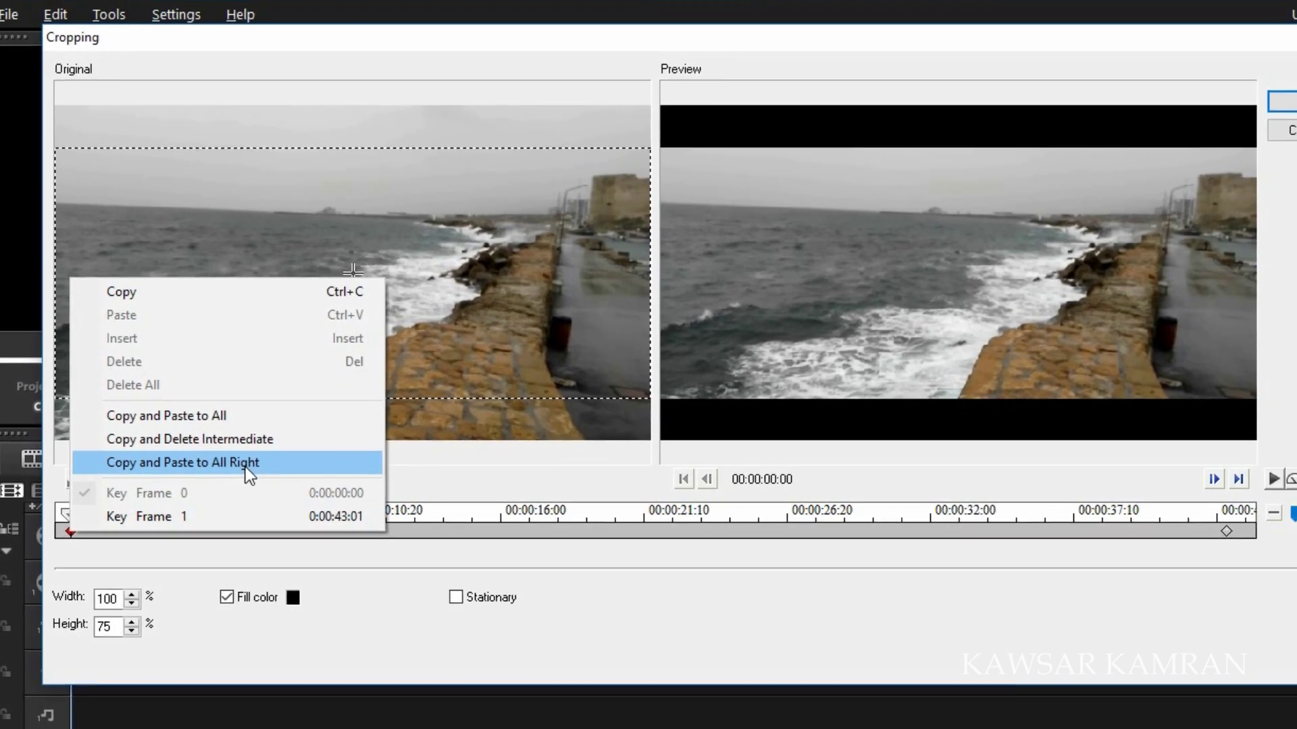
{"action": "left_click", "coordinate": [245, 468]}
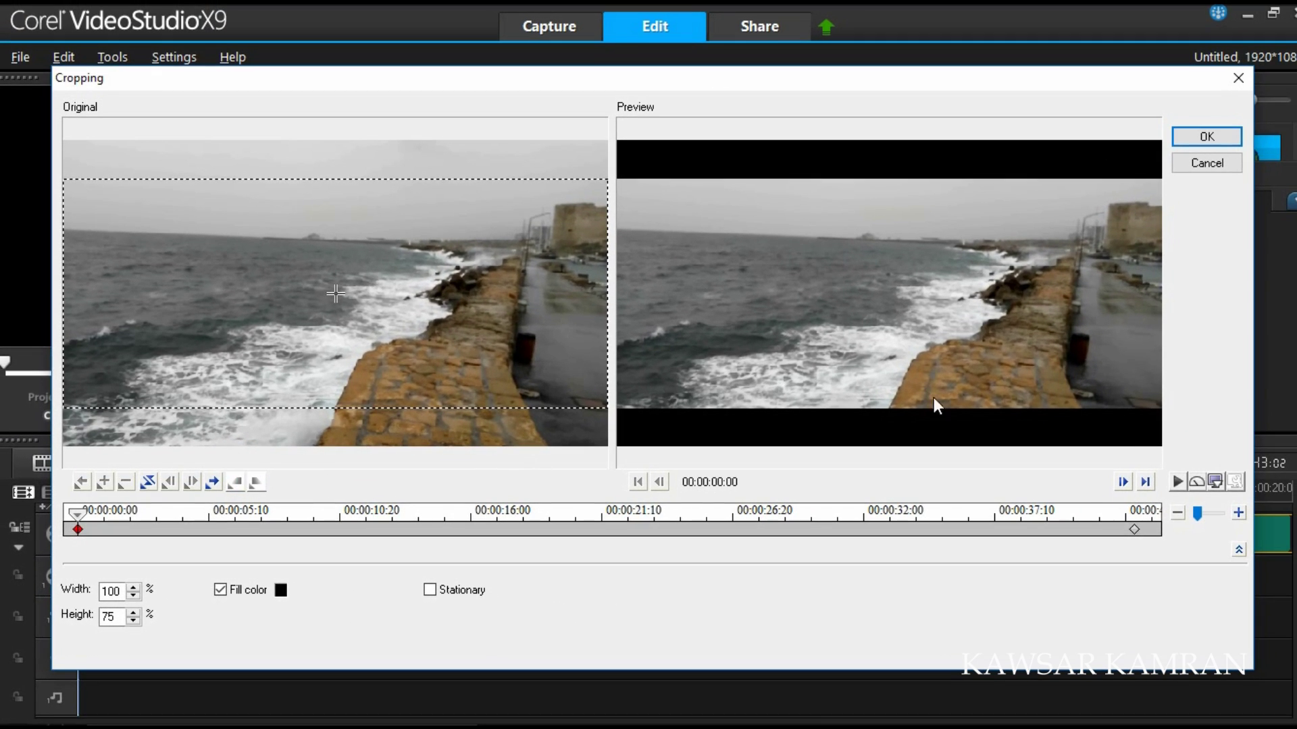
{"action": "left_click", "coordinate": [1194, 140]}
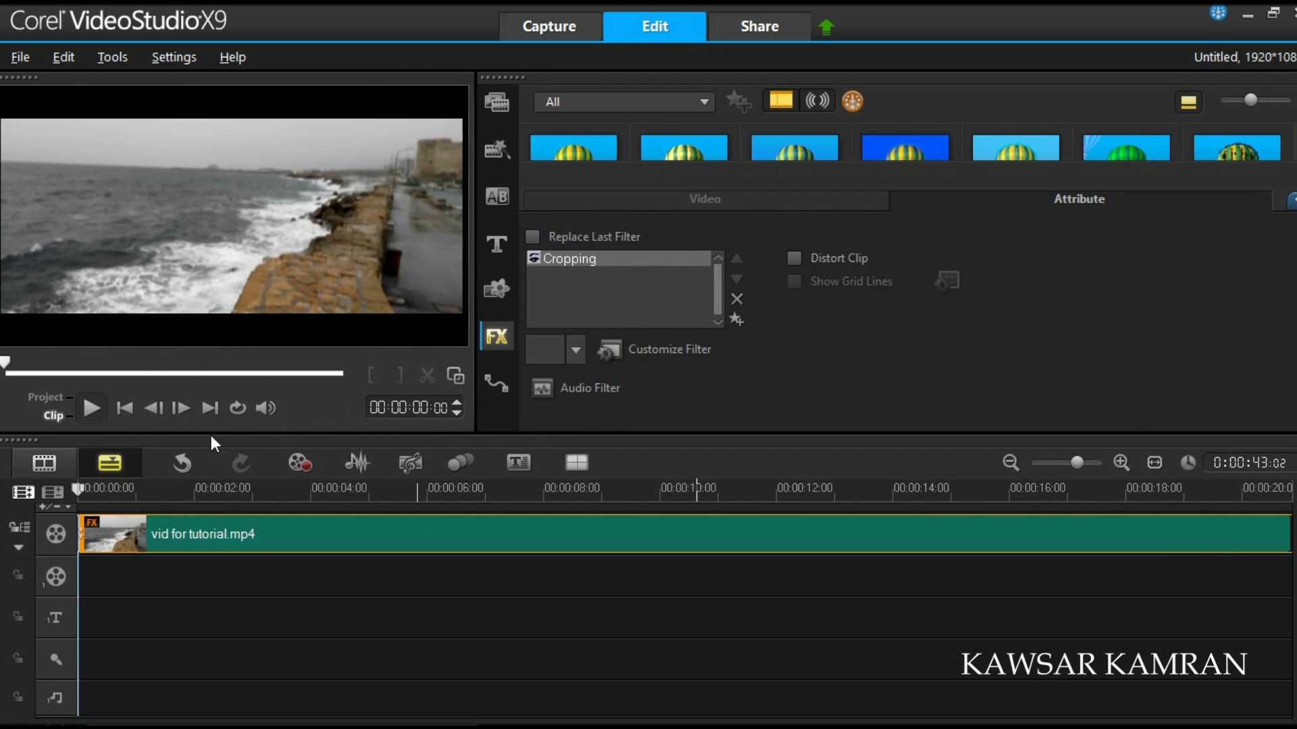
{"action": "left_click", "coordinate": [91, 407]}
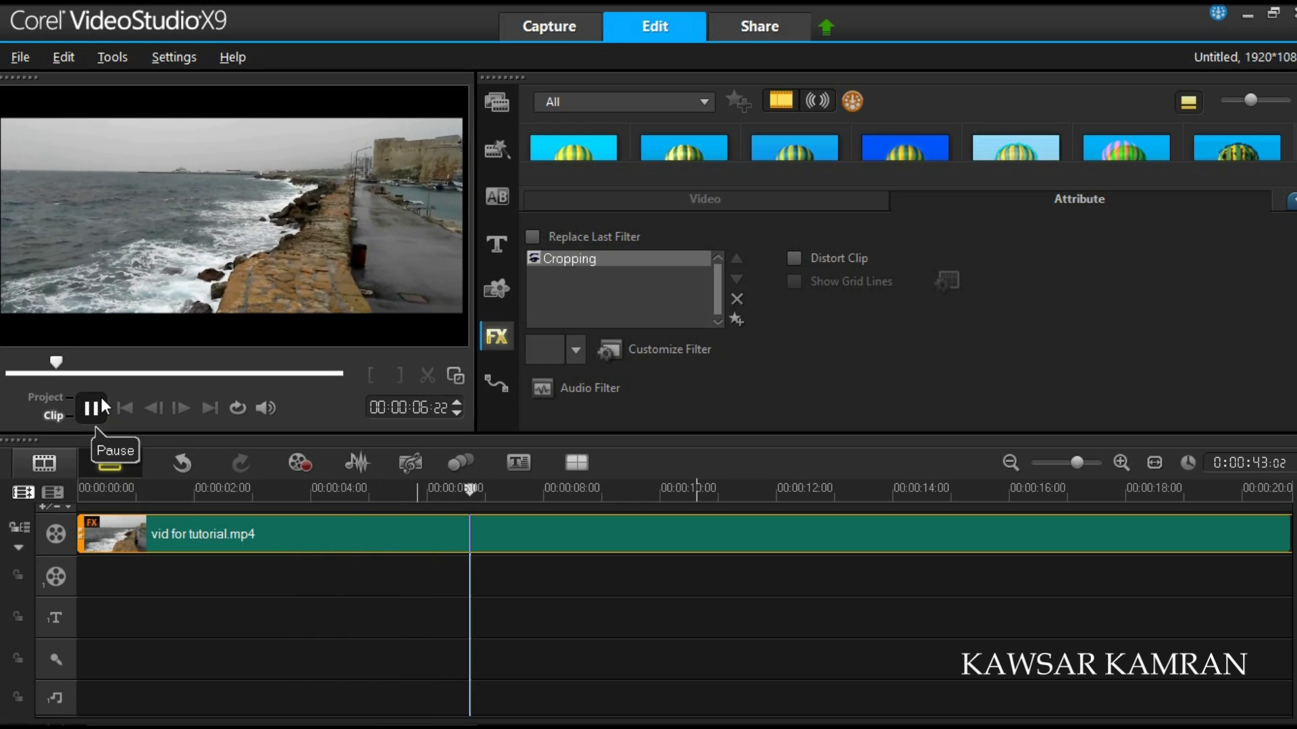
{"action": "left_click", "coordinate": [100, 406]}
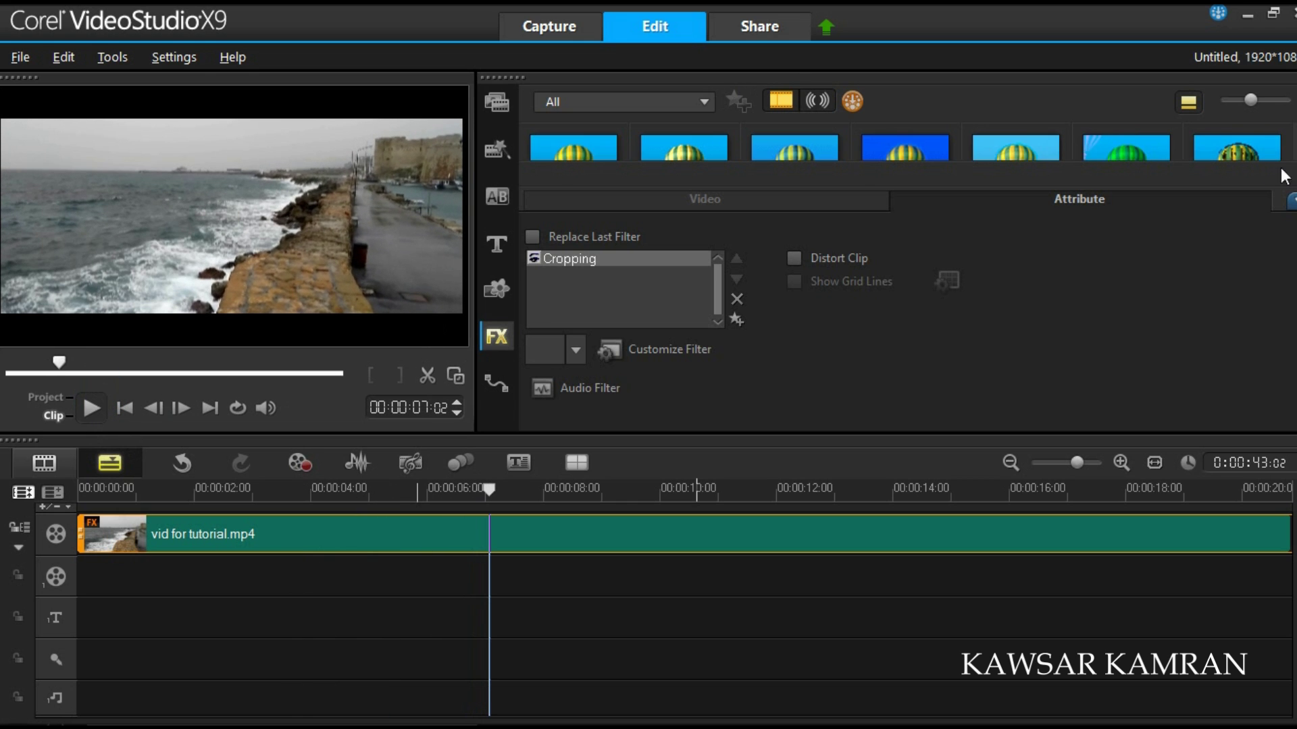
Step: Add the Duotone video filter to the cropped clip on the video track
{"action": "left_click", "coordinate": [1289, 201]}
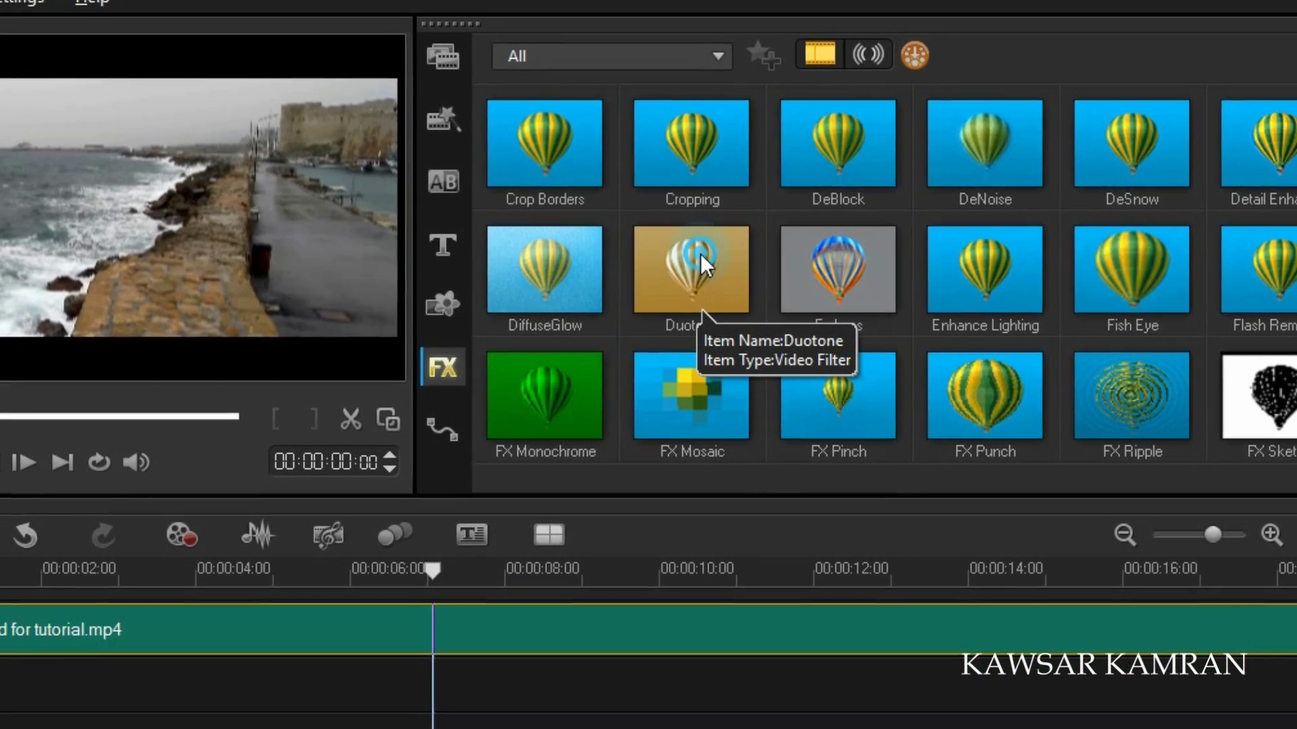
{"action": "left_click_drag", "start_coordinate": [696, 284], "coordinate": [214, 677]}
{"action": "left_click_drag", "start_coordinate": [280, 594], "coordinate": [281, 594]}
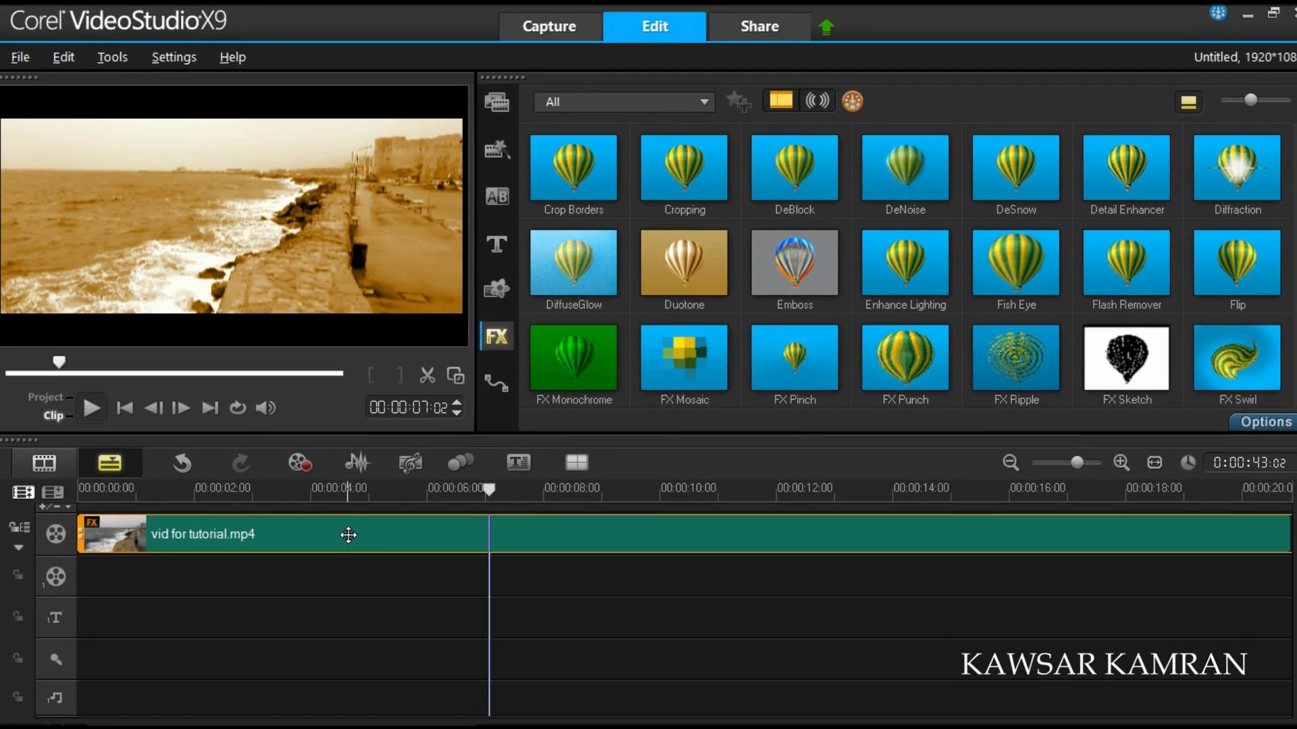
Step: Customize the Duotone filter with original color remained at 95% and the red/orange filter at 10%
{"action": "left_click", "coordinate": [1283, 428]}
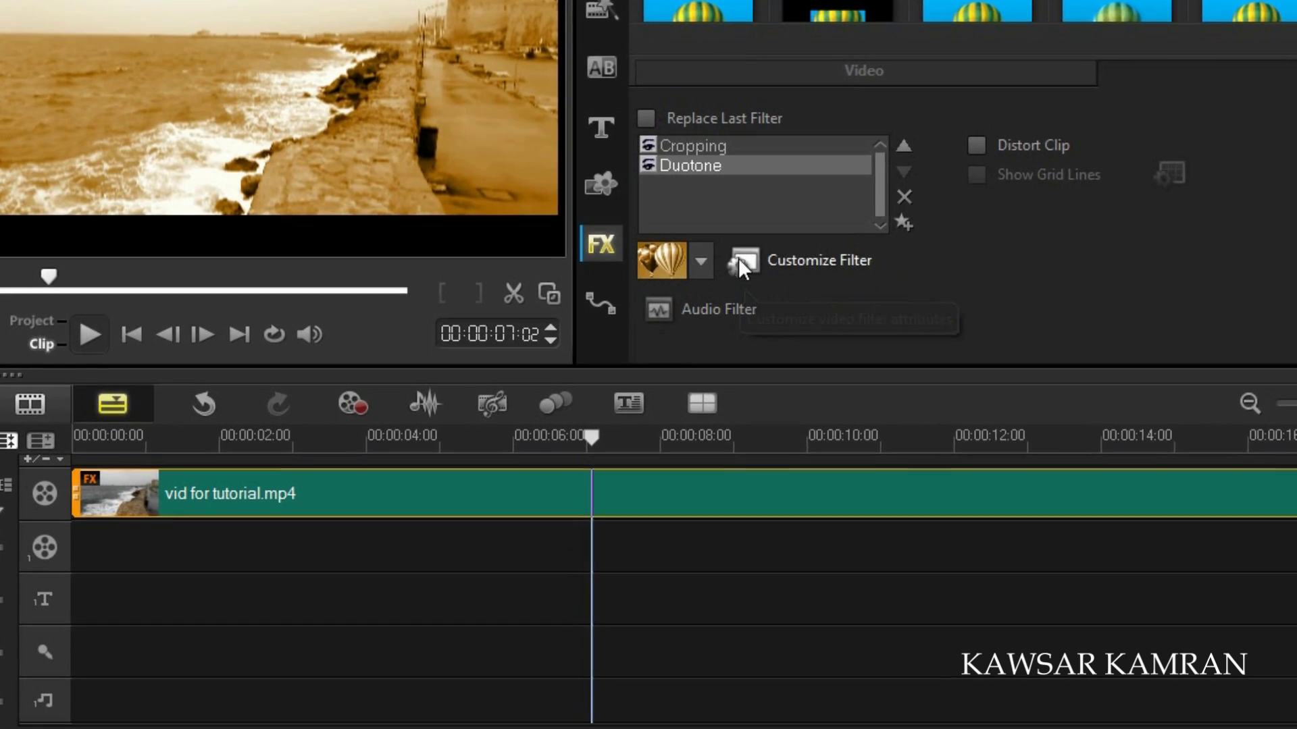
{"action": "left_click", "coordinate": [681, 304]}
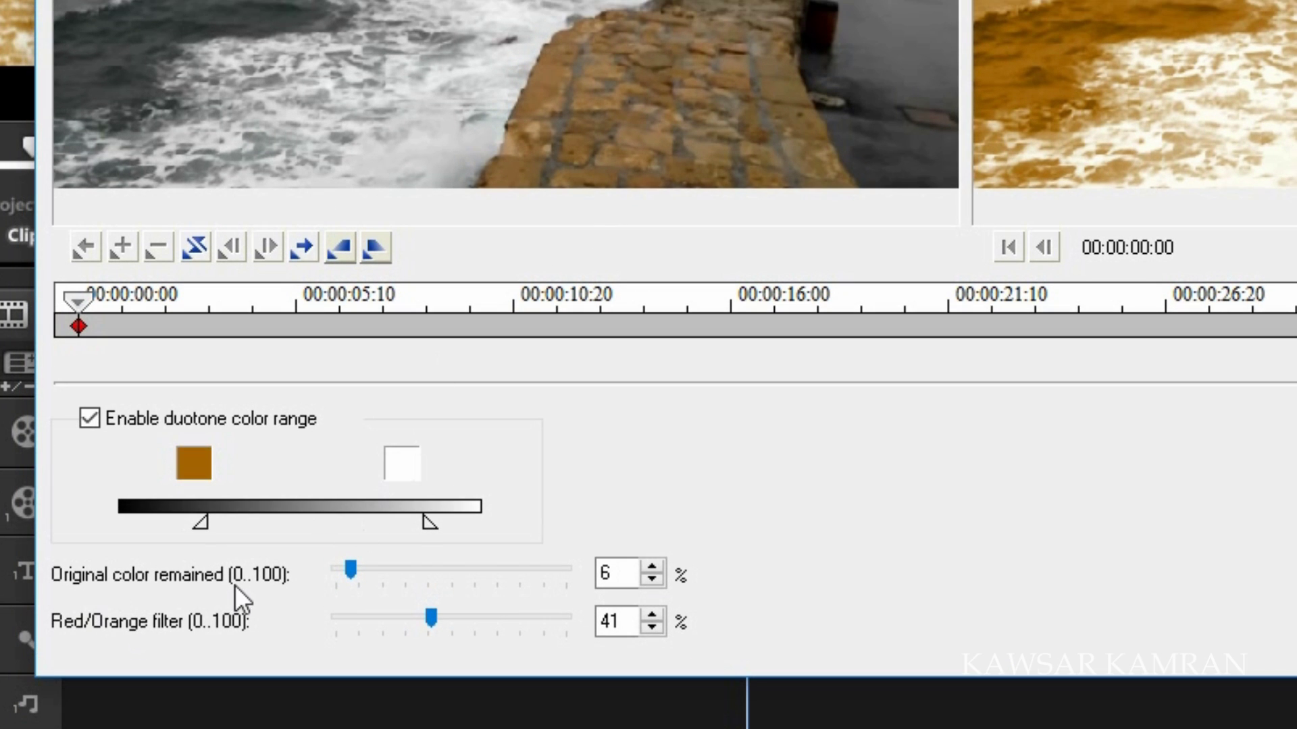
{"action": "double_click", "coordinate": [627, 579]}
{"action": "type", "text": "95"}
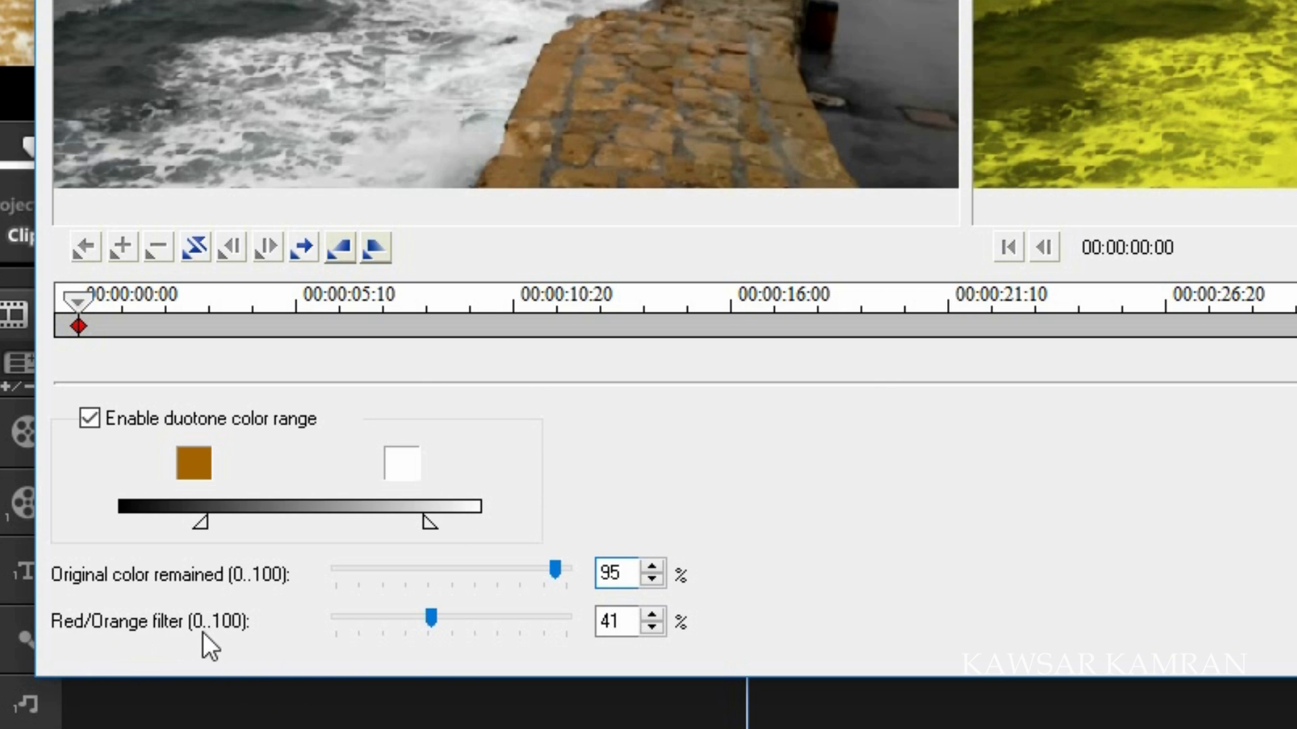
{"action": "left_click_drag", "start_coordinate": [624, 620], "coordinate": [472, 620]}
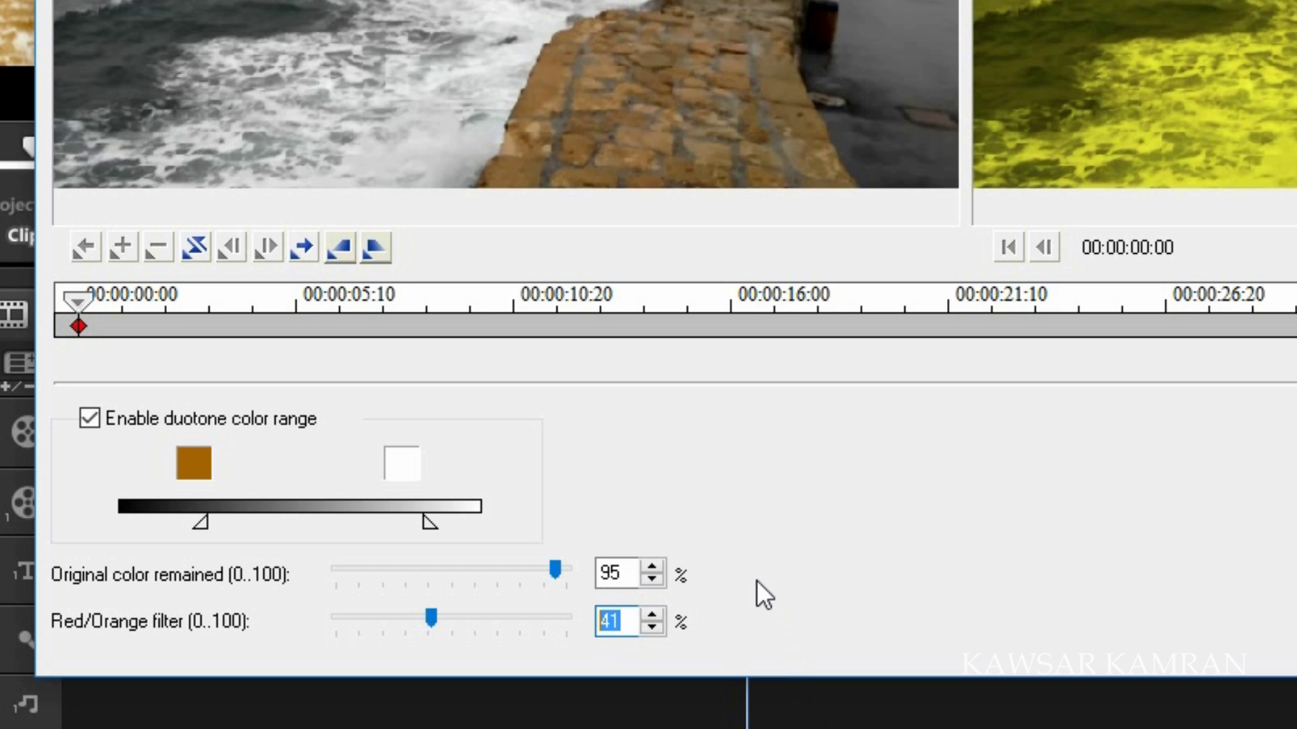
{"action": "type", "text": "15"}
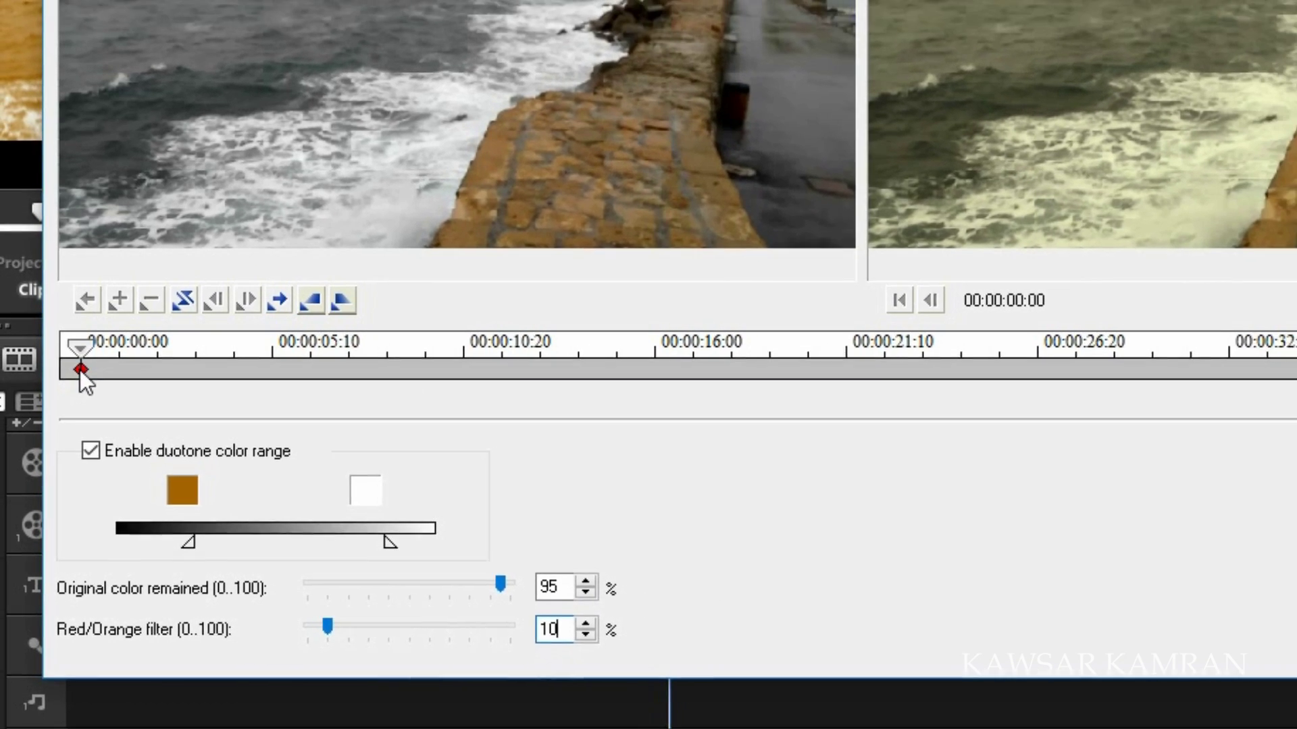
Step: Copy the first key frame's Duotone settings to all key frames after it and accept the filter changes
{"action": "right_click", "coordinate": [80, 370]}
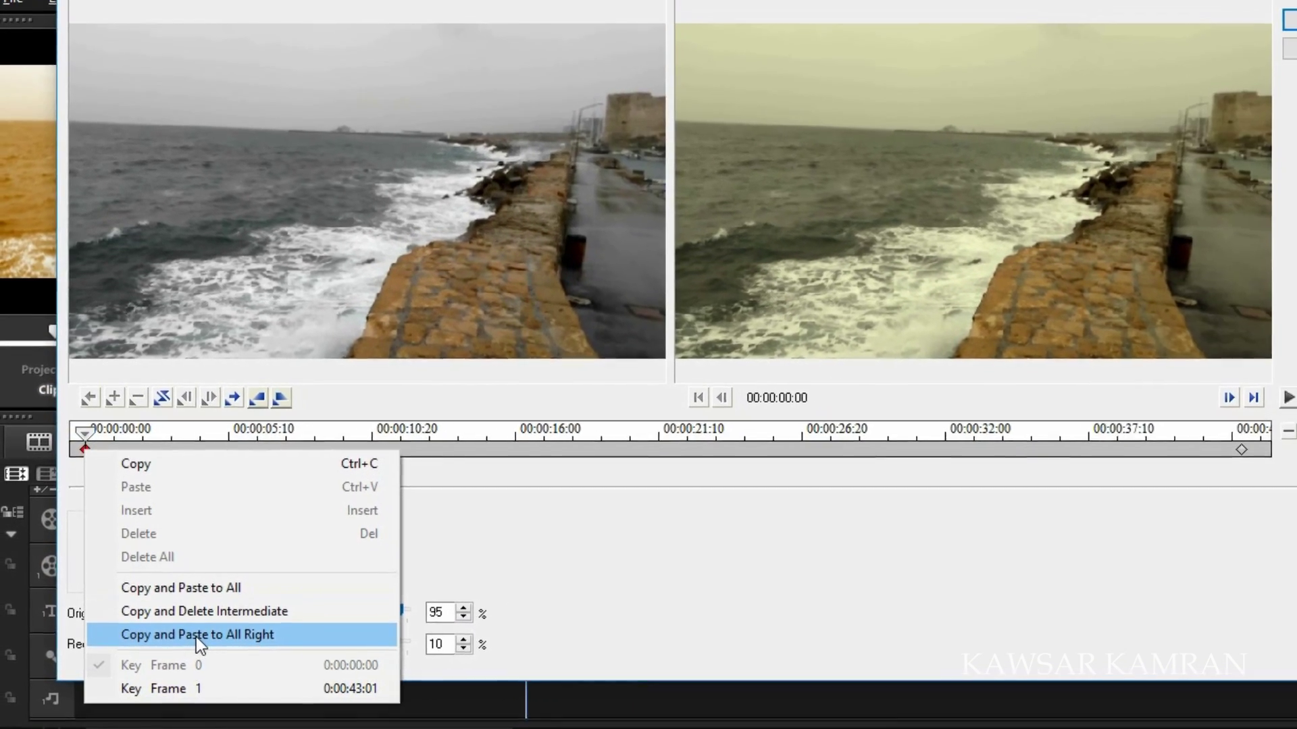
{"action": "left_click", "coordinate": [210, 628]}
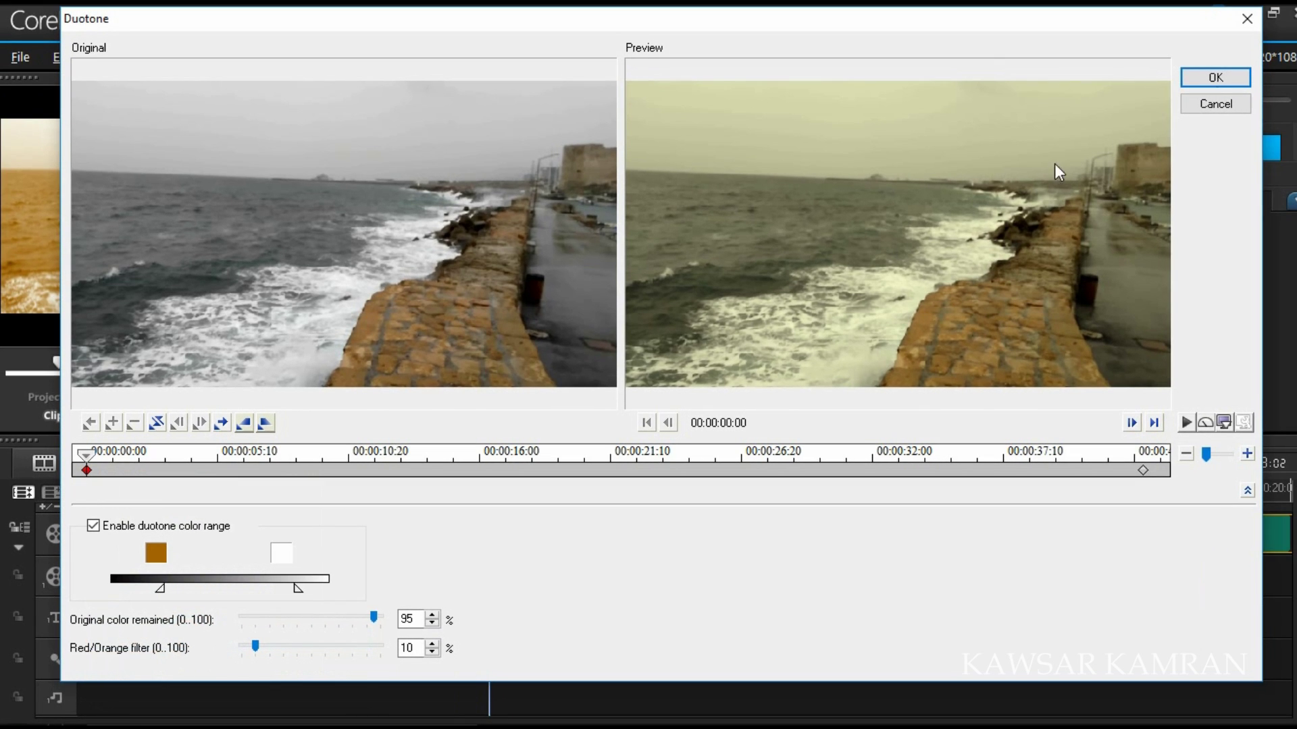
{"action": "left_click", "coordinate": [1213, 78]}
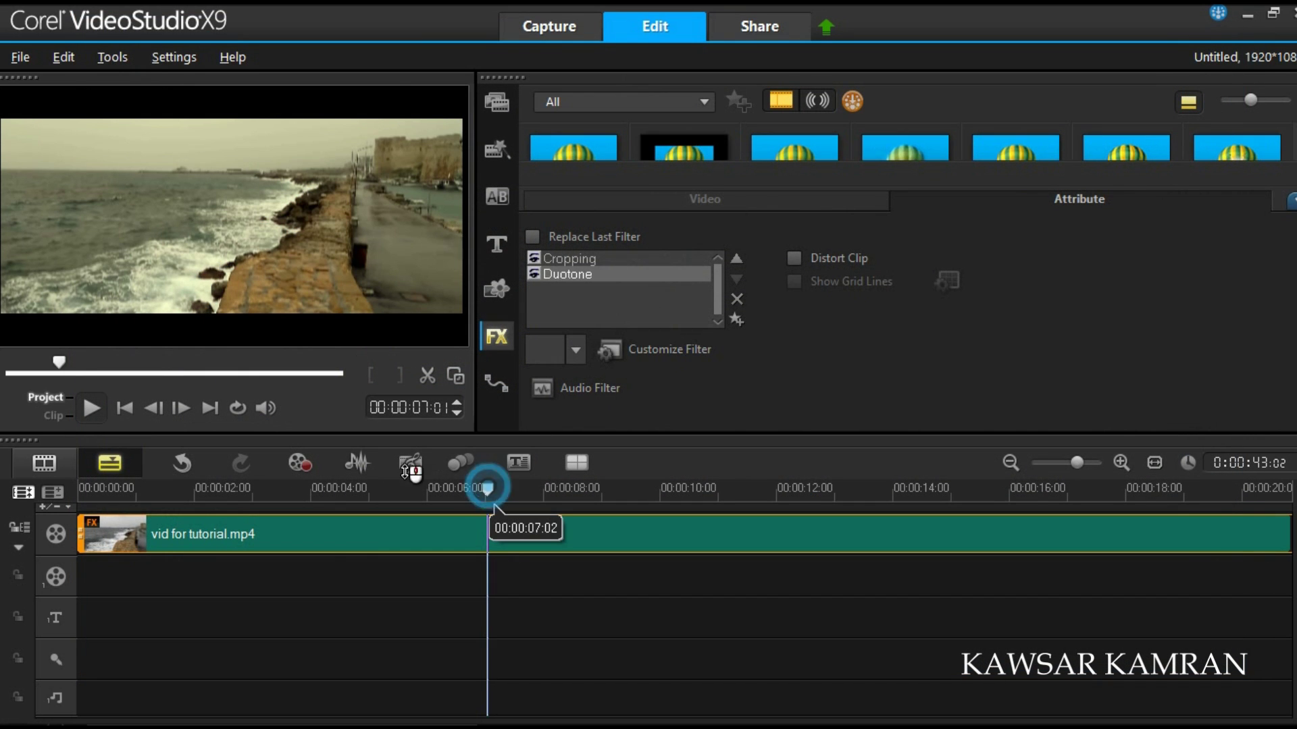
Step: Move the playhead back near the timeline's start and briefly play the project to preview both filters
{"action": "left_click_drag", "start_coordinate": [491, 505], "coordinate": [95, 517]}
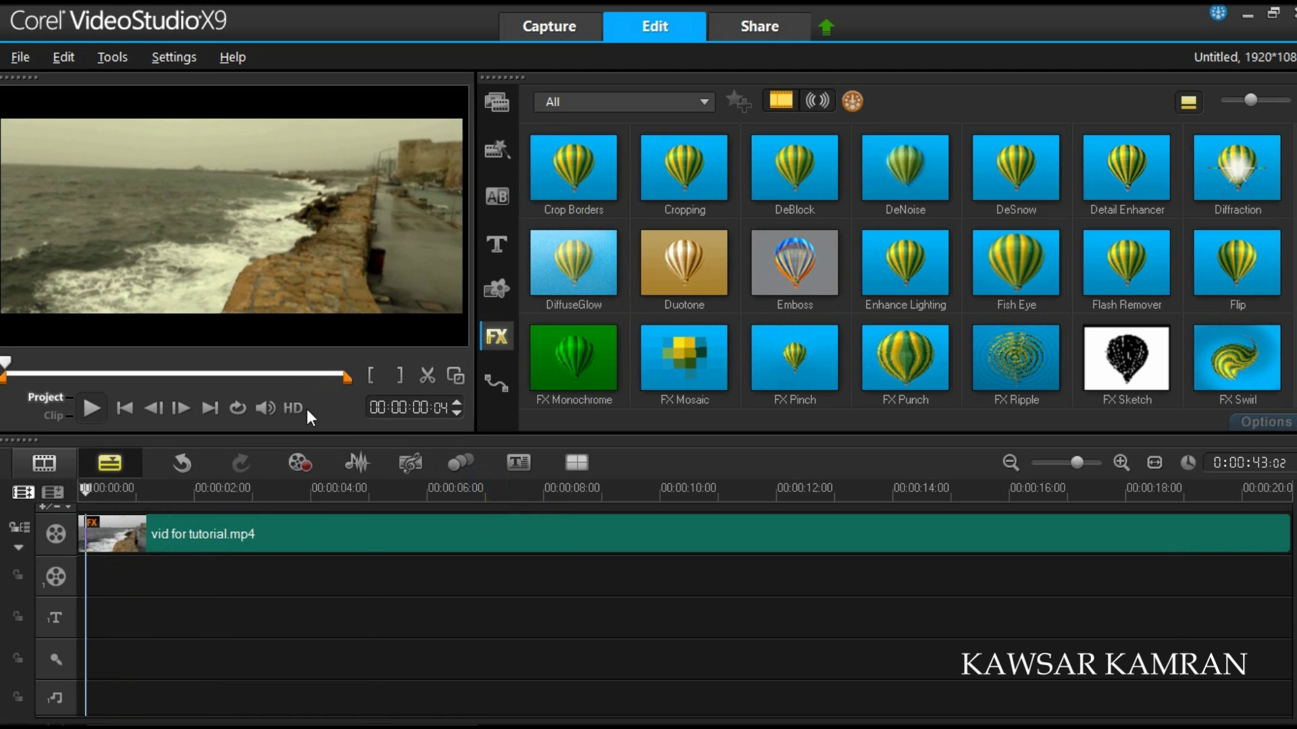
{"action": "left_click", "coordinate": [91, 407]}
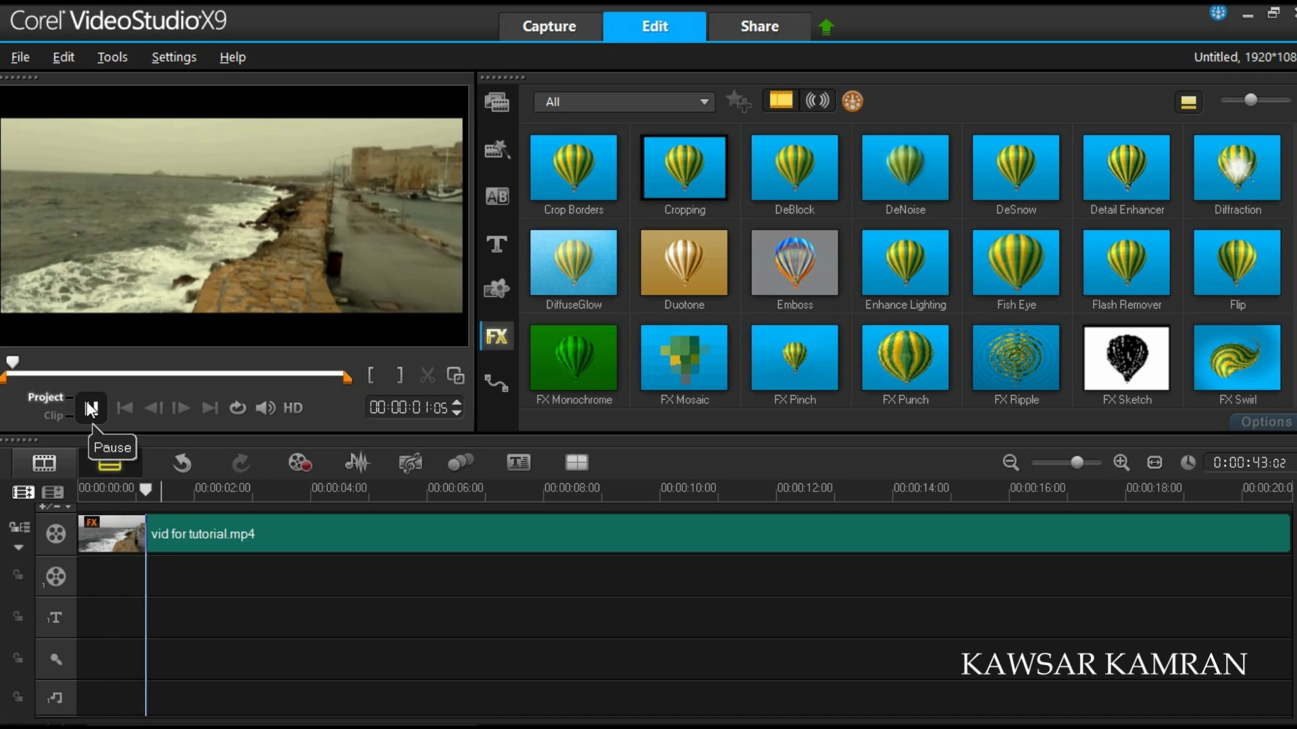
{"action": "left_click", "coordinate": [95, 409]}
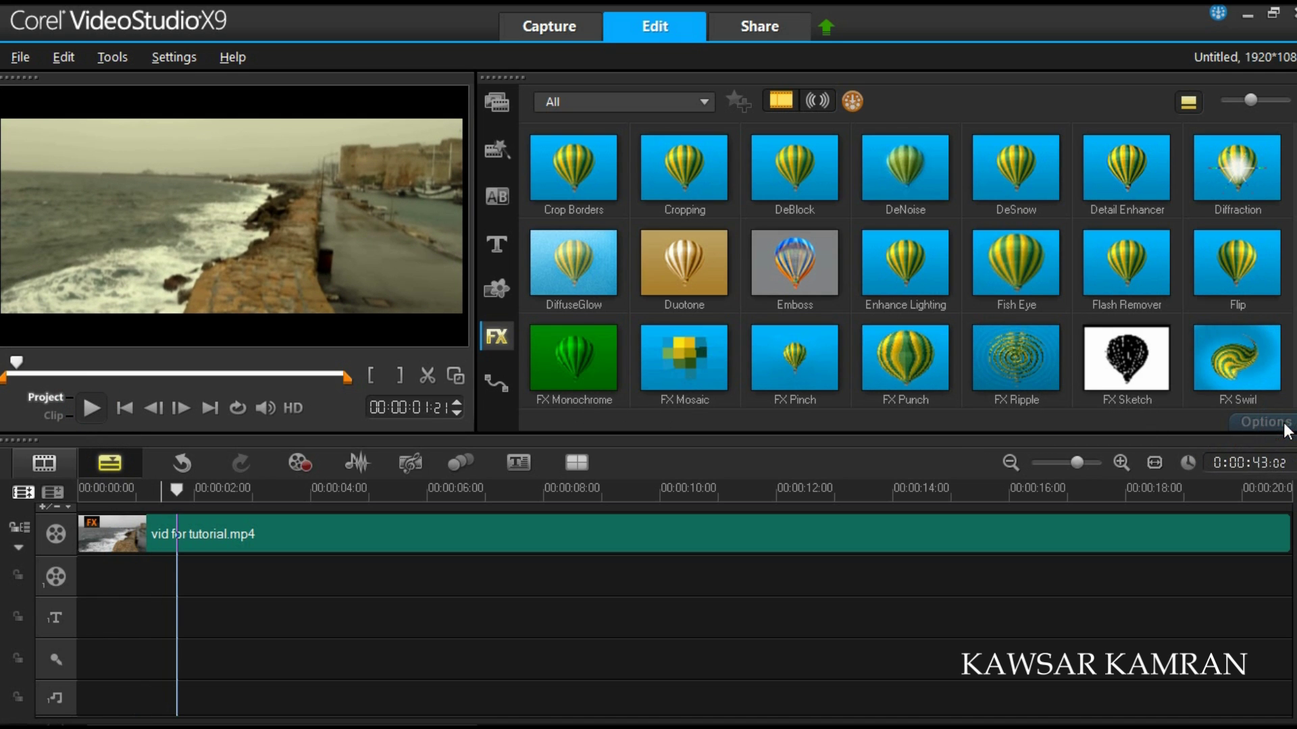
Step: Color-correct the filtered clip on the video track with saturation -9, brightness 8 and contrast 10
{"action": "left_click", "coordinate": [351, 534]}
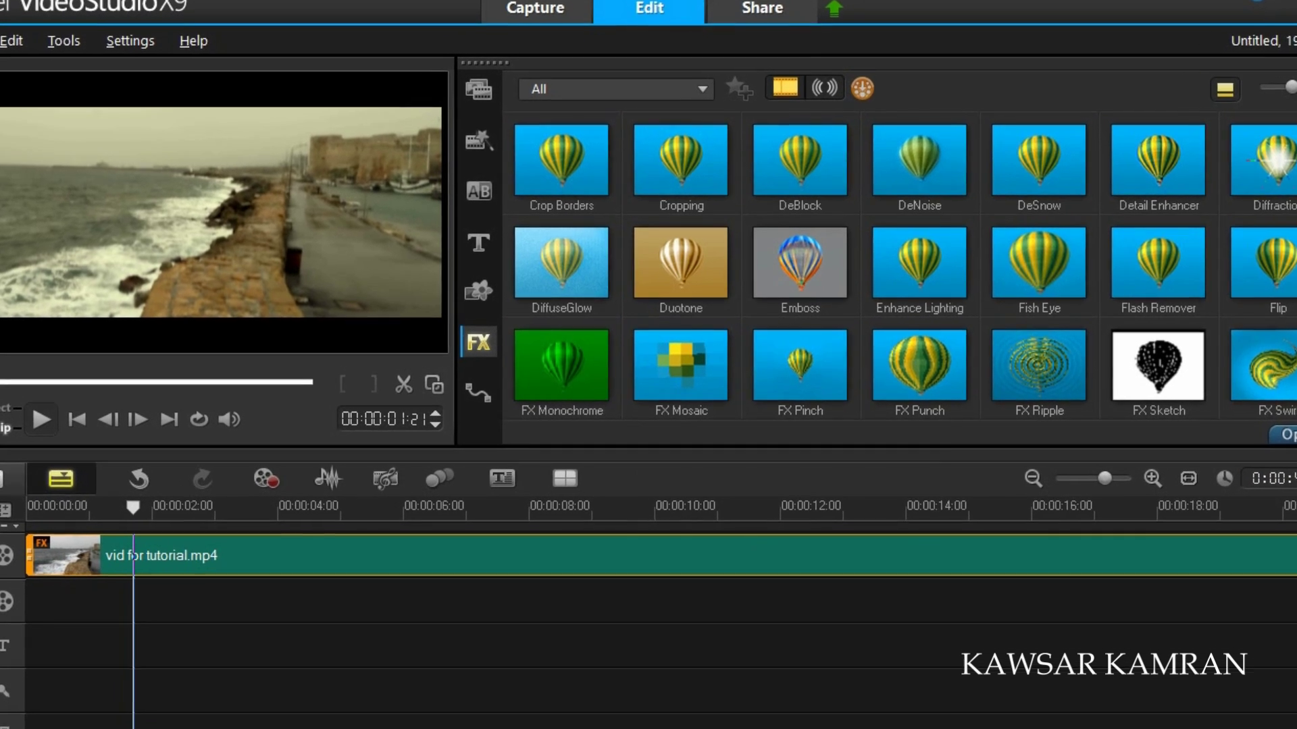
{"action": "double_click", "coordinate": [720, 196]}
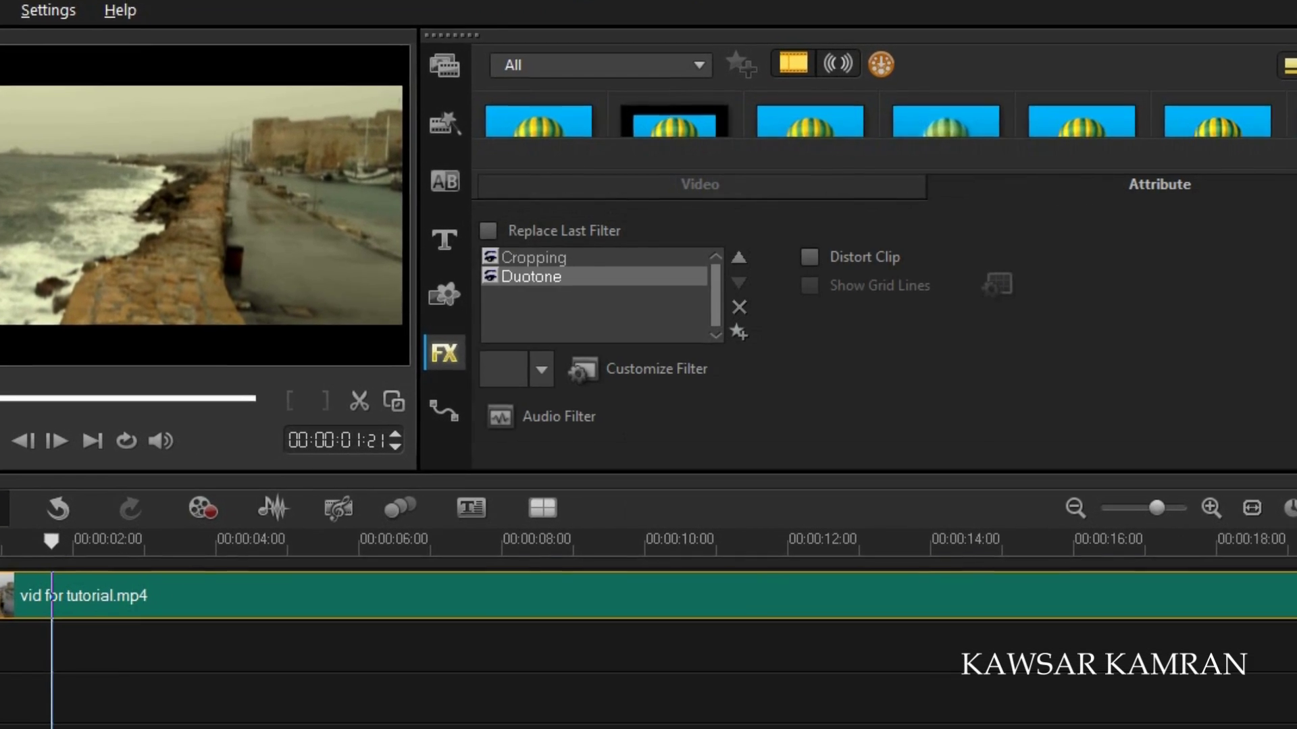
{"action": "left_click", "coordinate": [702, 180]}
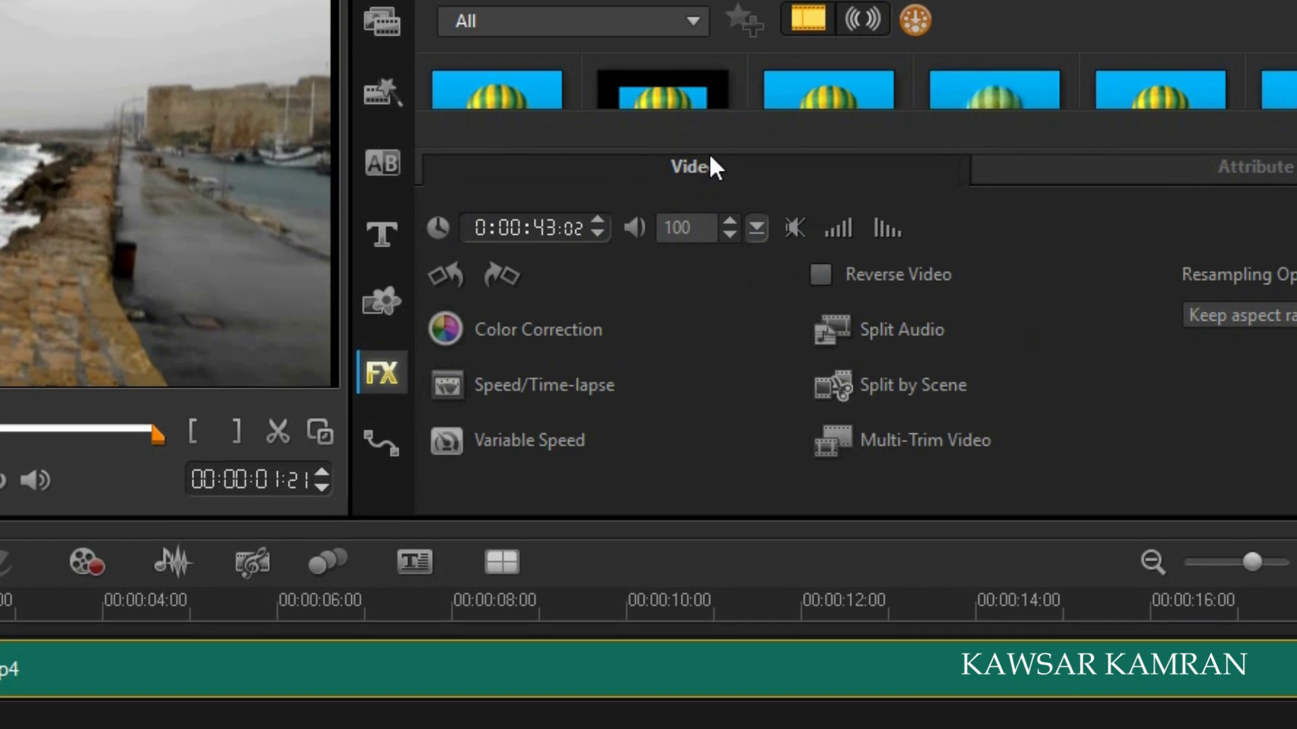
{"action": "left_click", "coordinate": [443, 332]}
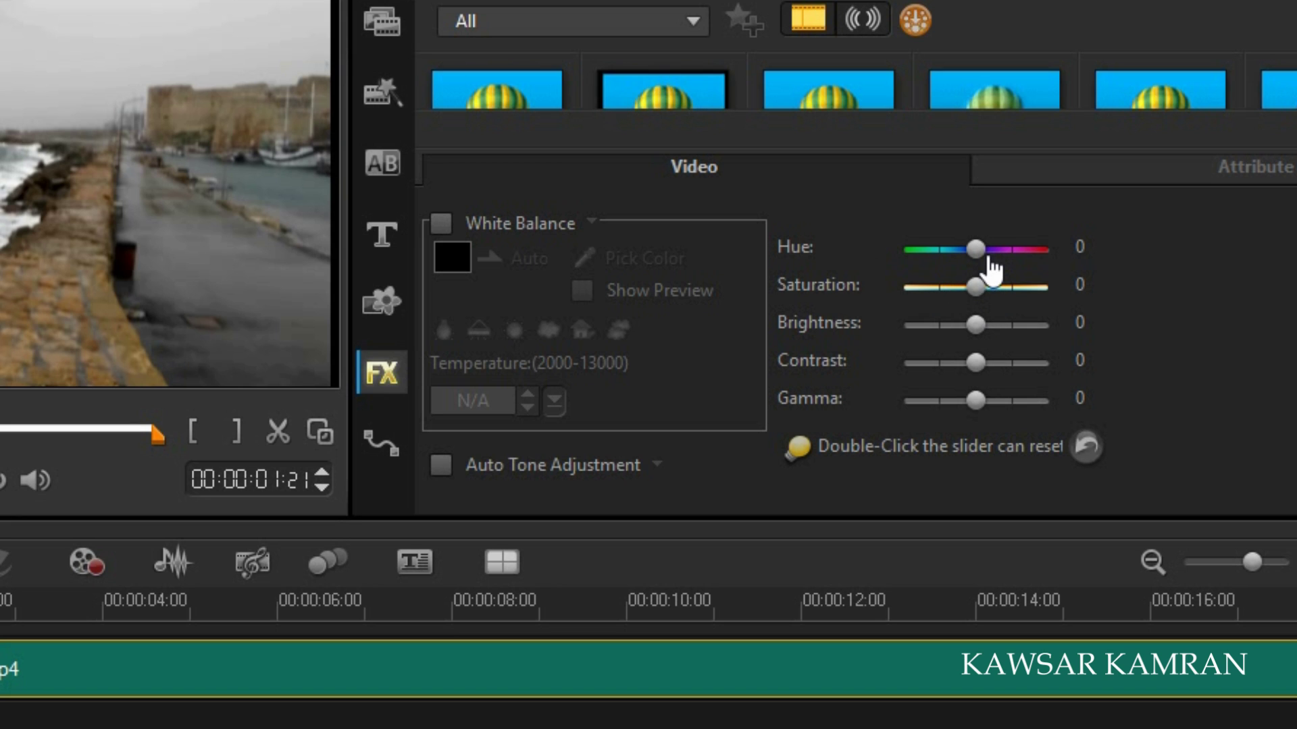
{"action": "left_click_drag", "start_coordinate": [979, 286], "coordinate": [969, 293]}
{"action": "double_click", "coordinate": [973, 287]}
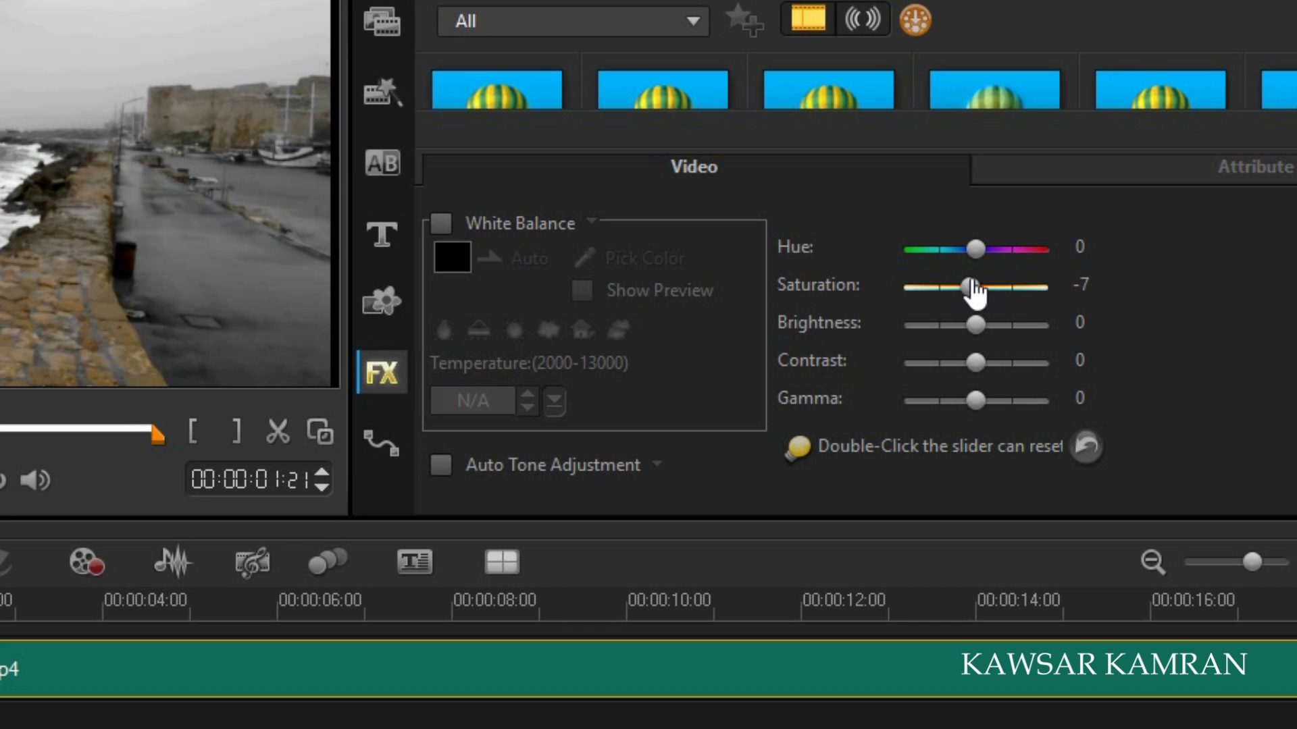
{"action": "left_click", "coordinate": [972, 284]}
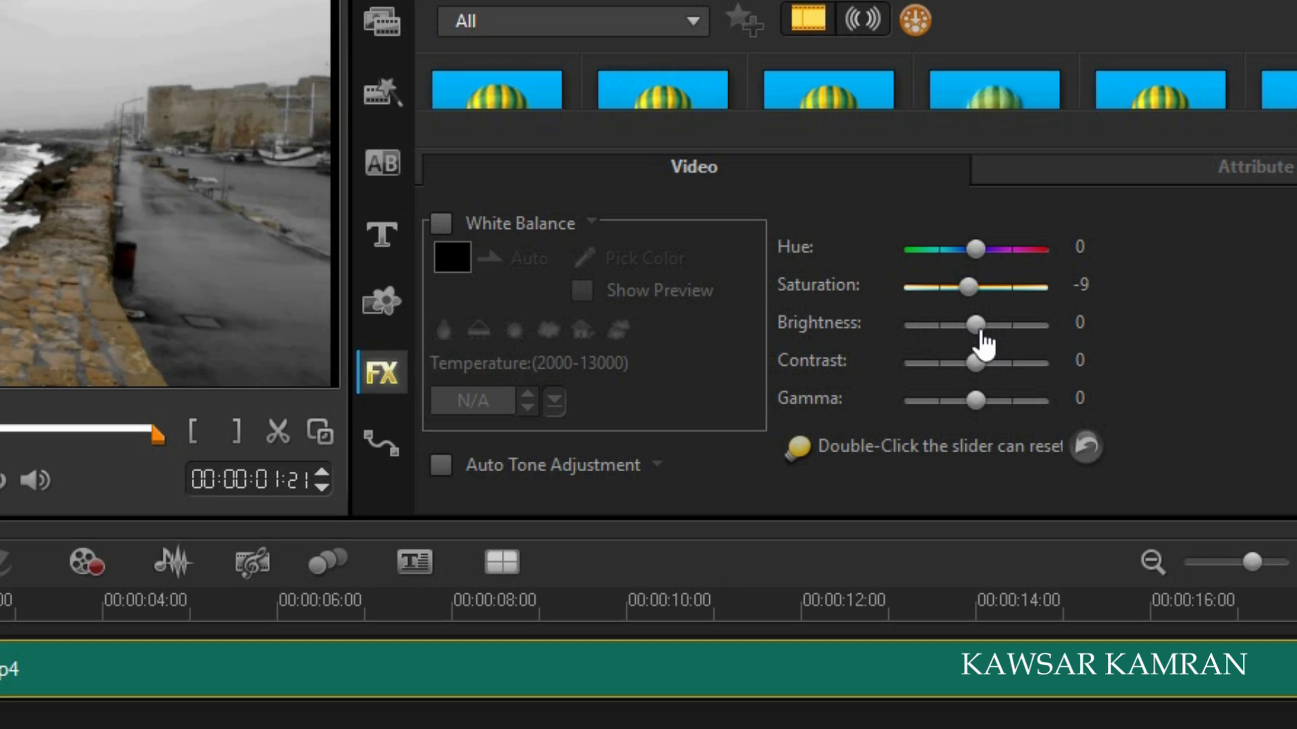
{"action": "left_click_drag", "start_coordinate": [983, 345], "coordinate": [969, 331]}
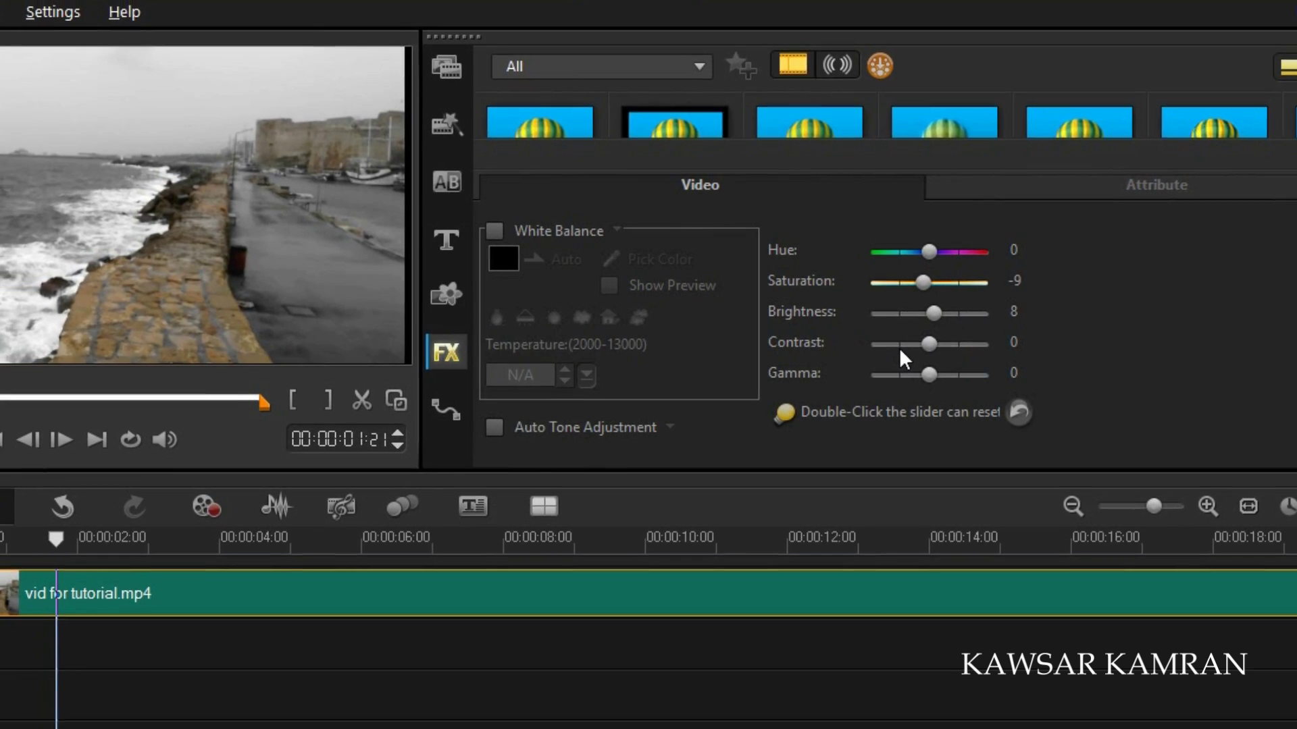
{"action": "left_click_drag", "start_coordinate": [920, 342], "coordinate": [908, 334]}
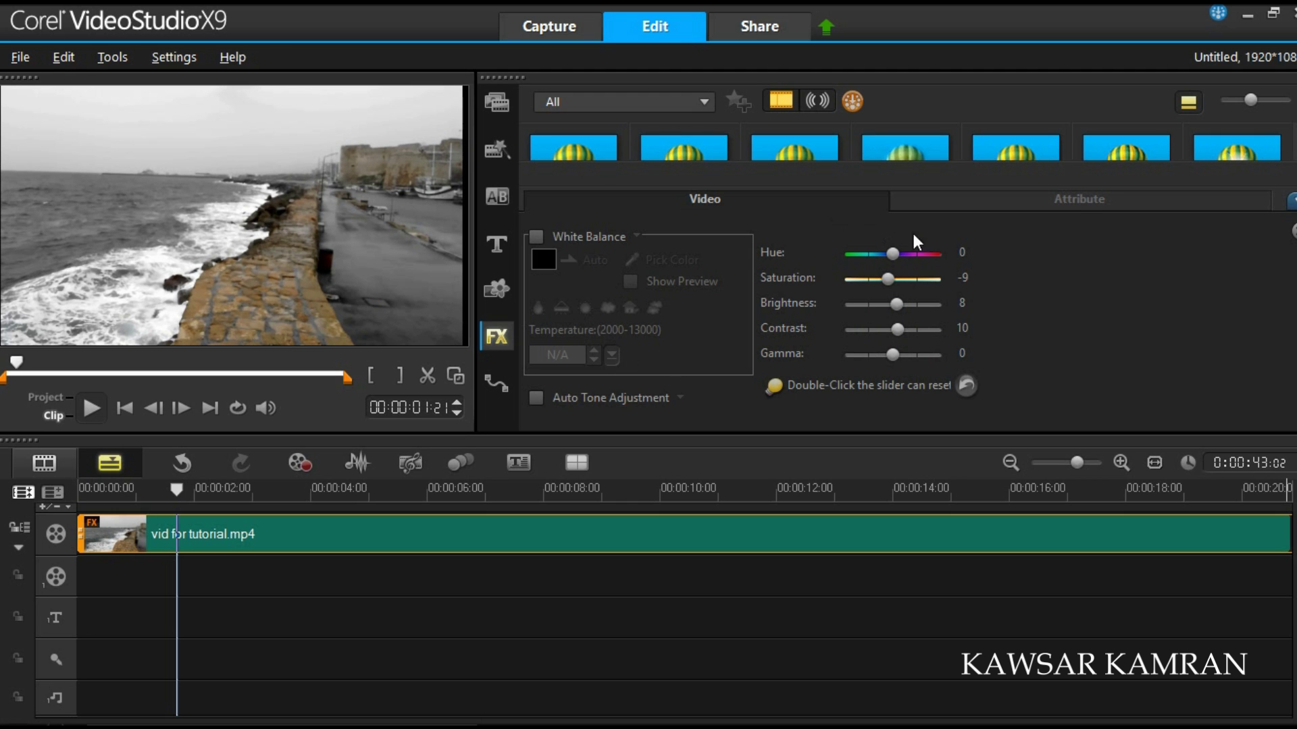
Step: Return to the clip's applied filter settings and play the clip to preview the color correction combined with both filters
{"action": "left_click", "coordinate": [1074, 202]}
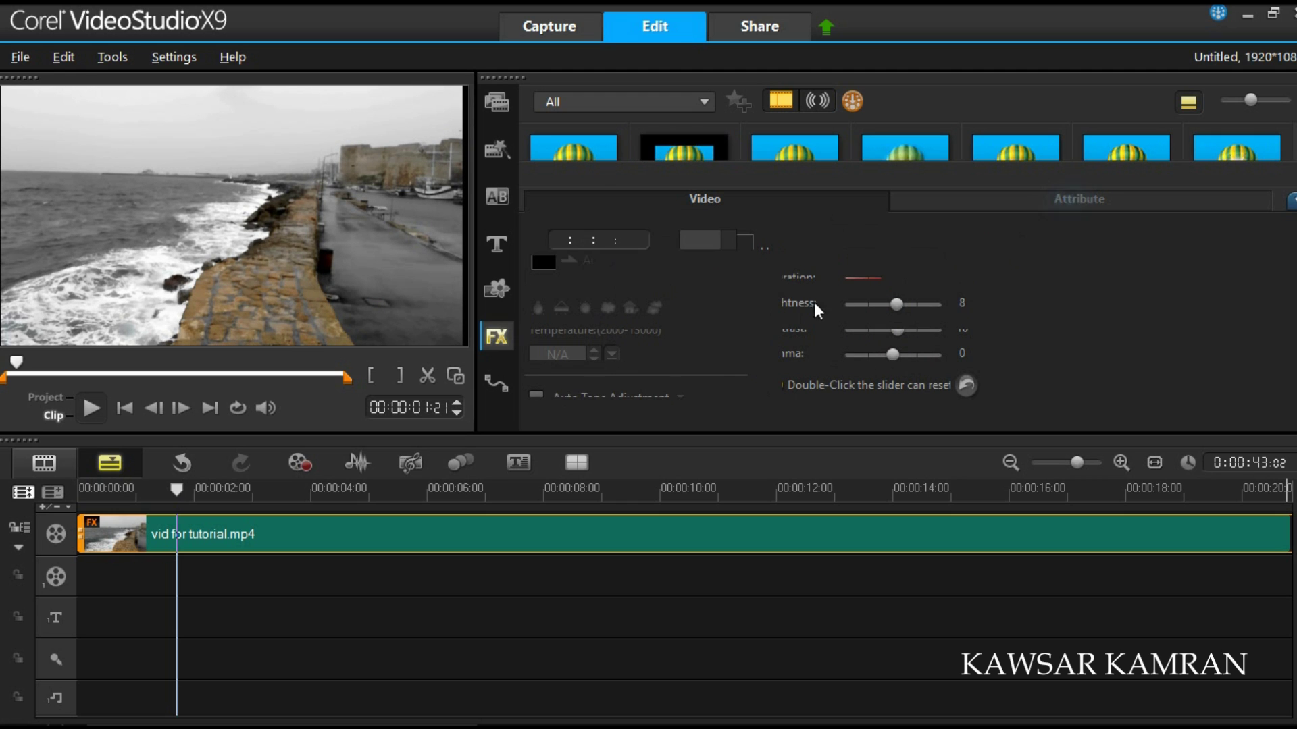
{"action": "left_click", "coordinate": [91, 408]}
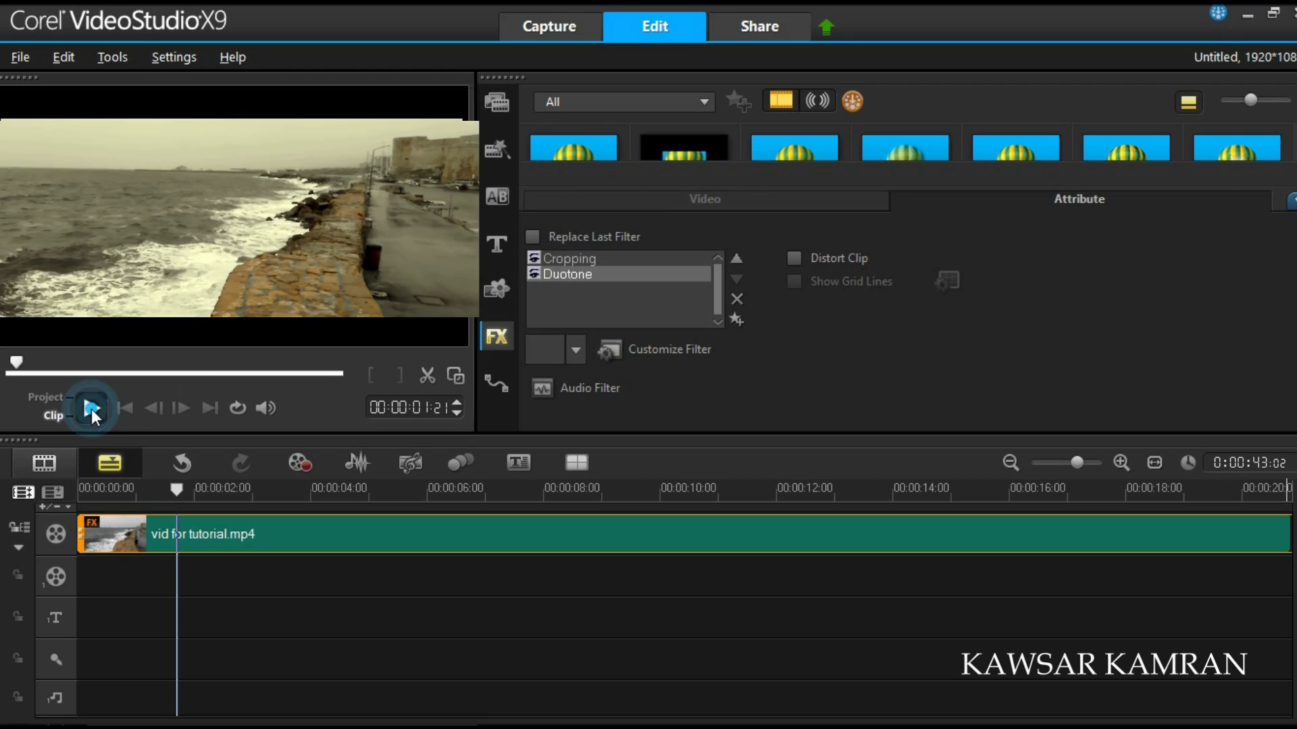